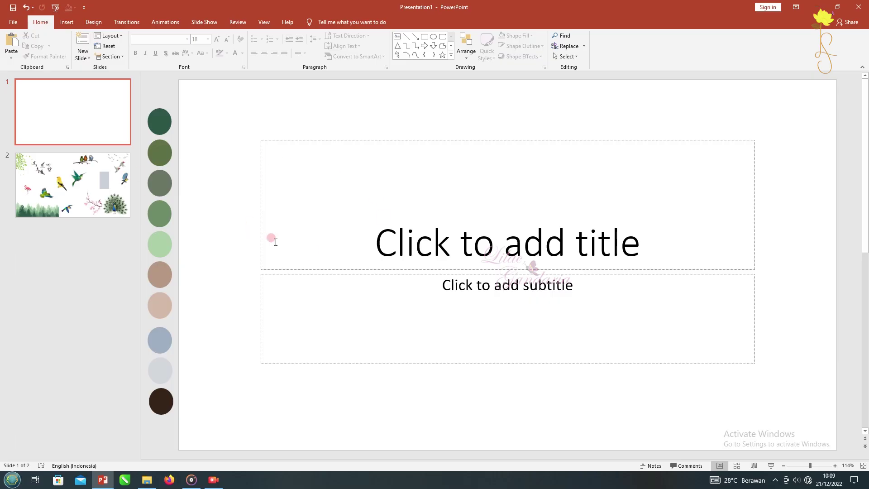
# Inspect the bird pictures and grey rectangle on slide 2, then return to blank slide 1
pyautogui.scroll(-1, 509, 258)
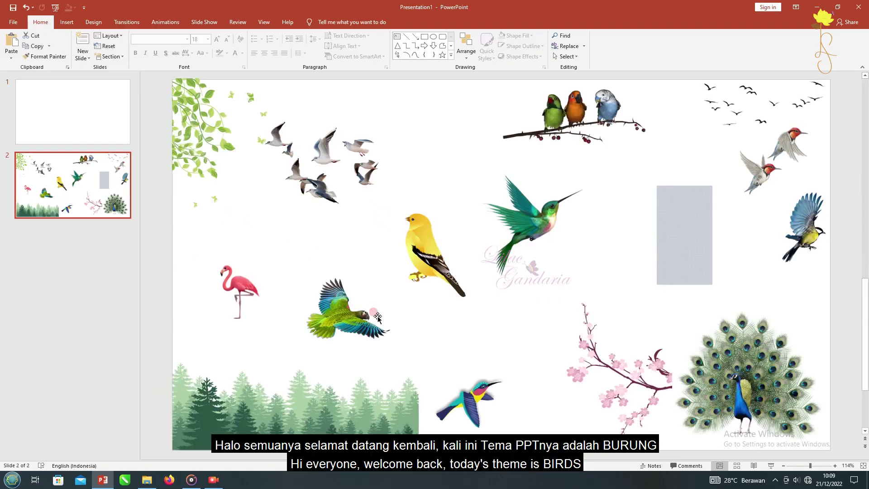
pyautogui.click(348, 308)
pyautogui.press('Tab')
pyautogui.press('Tab')
pyautogui.click(680, 215)
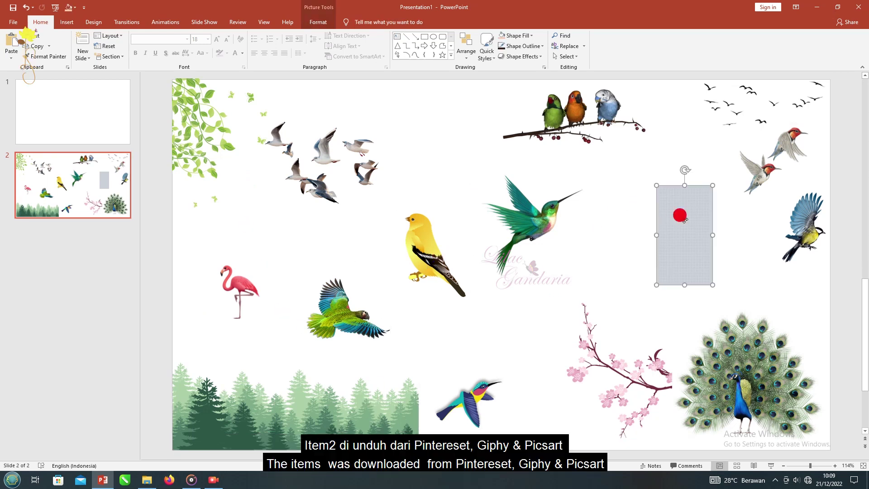
pyautogui.click(683, 158)
pyautogui.click(101, 131)
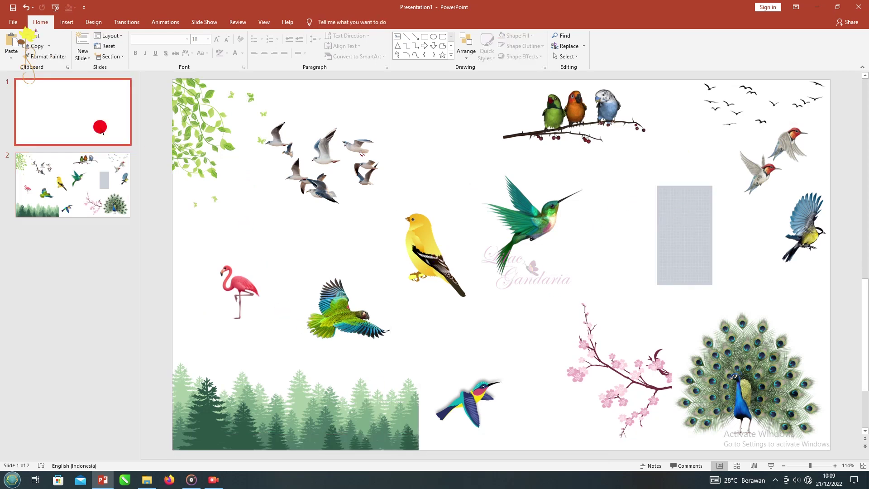
# Delete slide 1's title and subtitle placeholders and draw a blue rectangle across the top
pyautogui.moveTo(792, 377); pyautogui.dragTo(226, 127)
pyautogui.press('Delete')
pyautogui.click(322, 413)
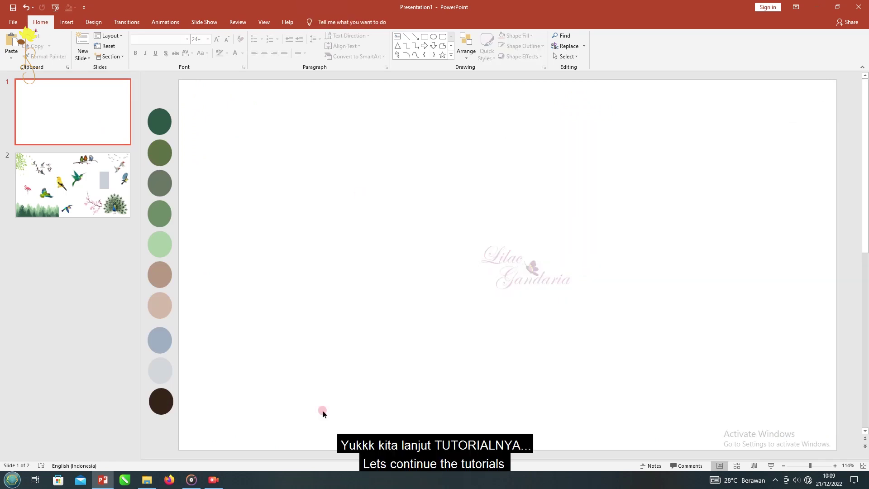
pyautogui.moveTo(178, 80); pyautogui.dragTo(837, 290)
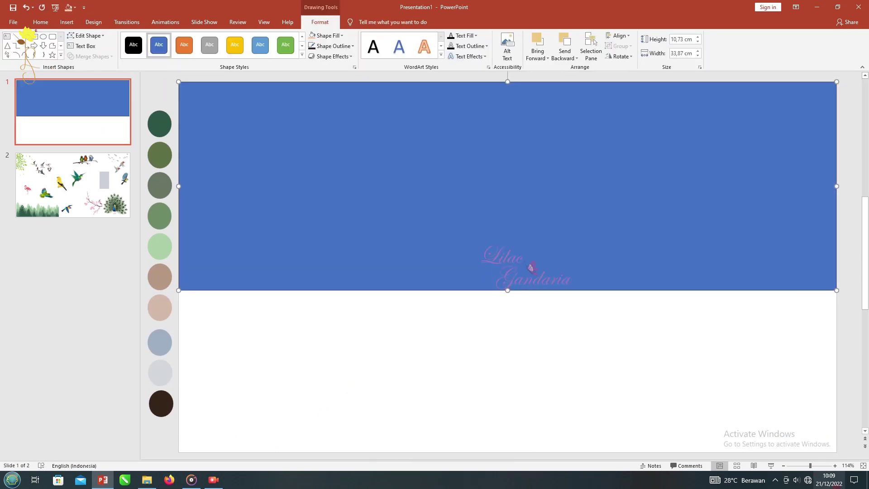
# Draw two overlapping triangle mountains sitting on the blue rectangle's bottom edge
pyautogui.click(783, 465)
pyautogui.click(783, 466)
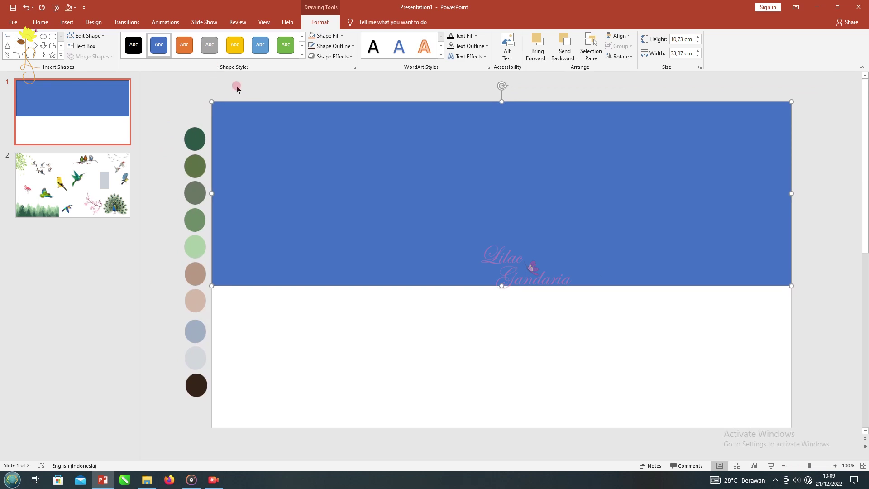
pyautogui.click(235, 86)
pyautogui.moveTo(262, 328); pyautogui.dragTo(609, 186)
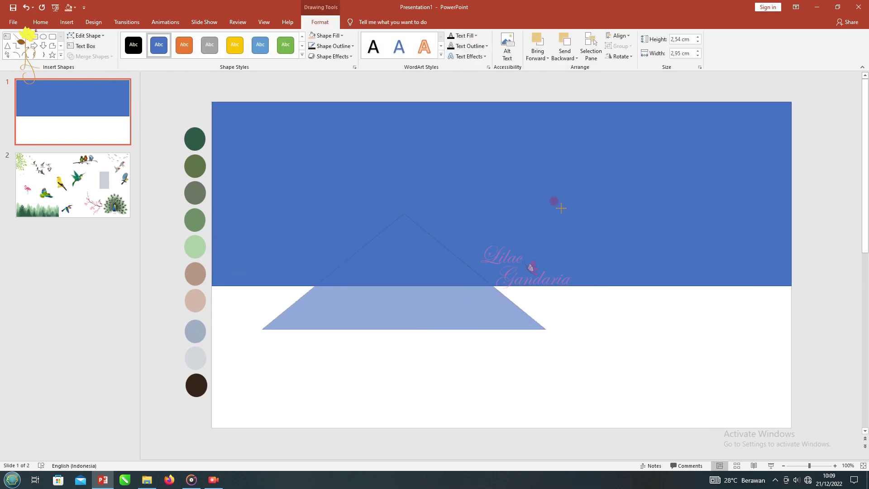
pyautogui.moveTo(421, 285); pyautogui.dragTo(411, 235)
pyautogui.moveTo(371, 168); pyautogui.dragTo(407, 181)
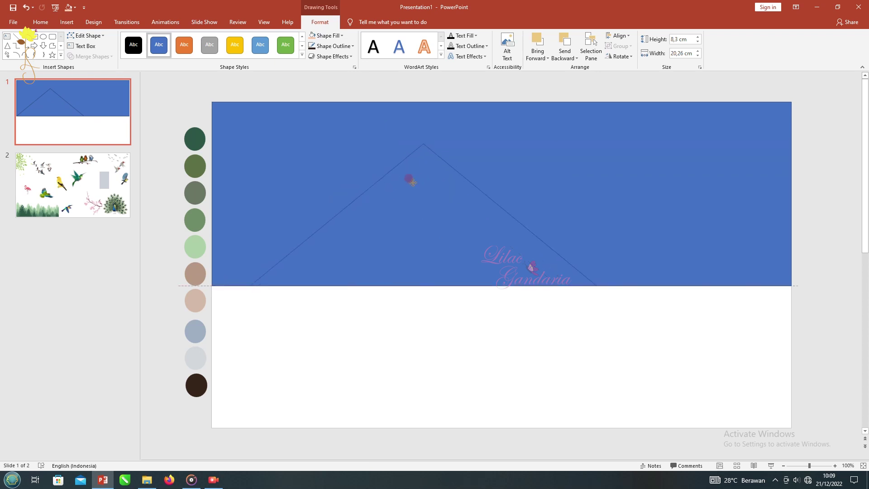
pyautogui.moveTo(247, 143); pyautogui.dragTo(290, 172)
pyautogui.moveTo(453, 247)
pyautogui.mouseDown()
pyautogui.moveTo(619, 235)
pyautogui.moveTo(829, 308)
pyautogui.mouseUp()
pyautogui.click(398, 204)
pyautogui.keyDown('shift'); pyautogui.click(629, 214); pyautogui.keyUp('shift')
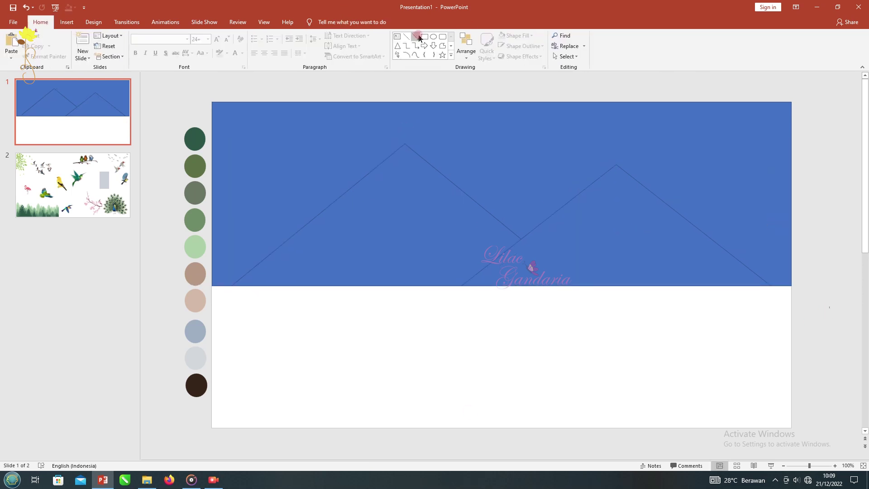
# Draw a full-width blue band on the lower slide, duplicate it and stack both bands
pyautogui.moveTo(213, 335); pyautogui.dragTo(791, 370)
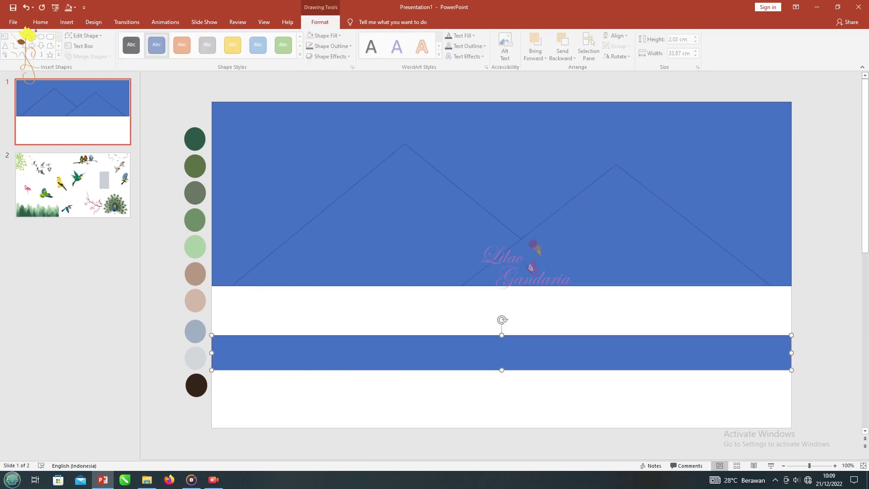
pyautogui.hotkey('ctrl', 'd')
pyautogui.moveTo(355, 363); pyautogui.dragTo(345, 389)
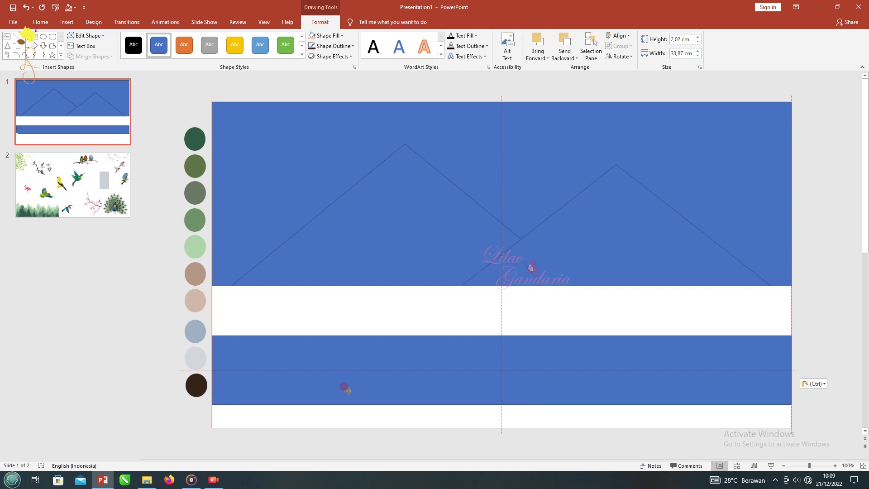
pyautogui.keyDown('shift'); pyautogui.click(334, 349); pyautogui.keyUp('shift')
pyautogui.moveTo(334, 349); pyautogui.dragTo(331, 344)
pyautogui.click(493, 351)
pyautogui.moveTo(502, 360); pyautogui.dragTo(498, 356)
pyautogui.click(491, 376)
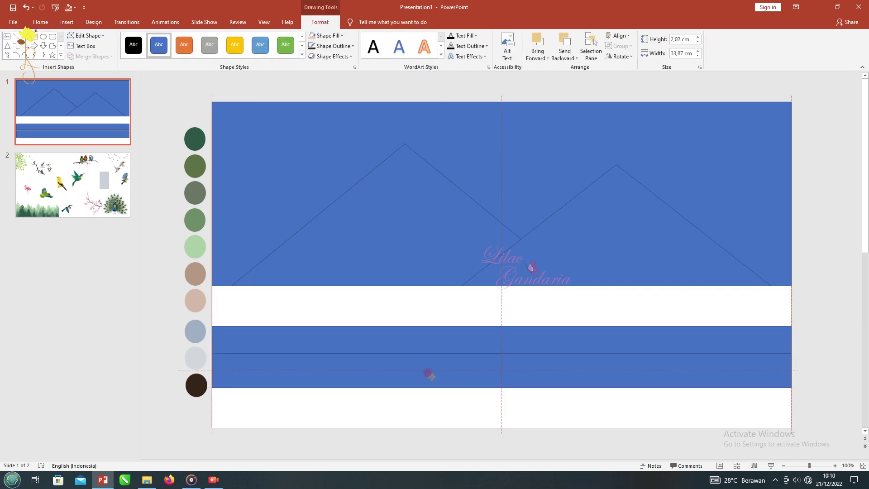
pyautogui.moveTo(501, 394); pyautogui.dragTo(500, 385)
pyautogui.click(811, 355)
# Duplicate the band twice more with shorter heights, stacking the copies down to the slide bottom
pyautogui.click(334, 359)
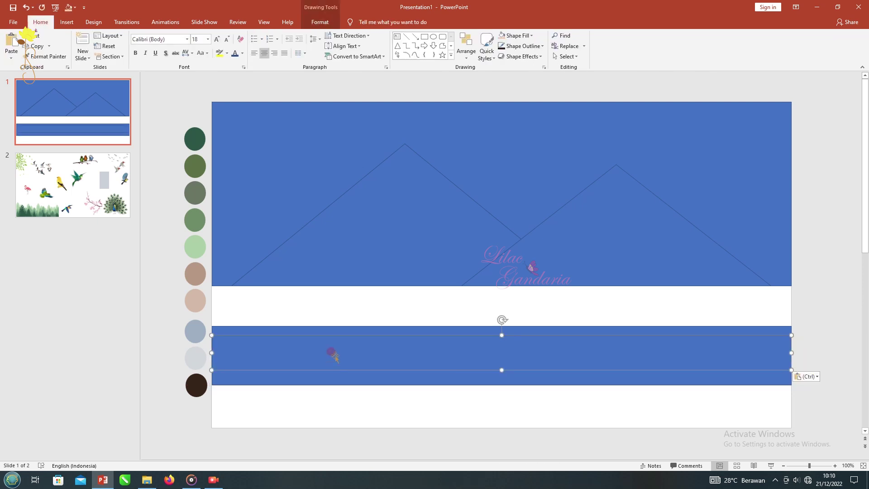
pyautogui.hotkey('ctrl', 'd')
pyautogui.moveTo(337, 366); pyautogui.dragTo(330, 401)
pyautogui.moveTo(500, 418); pyautogui.dragTo(498, 396)
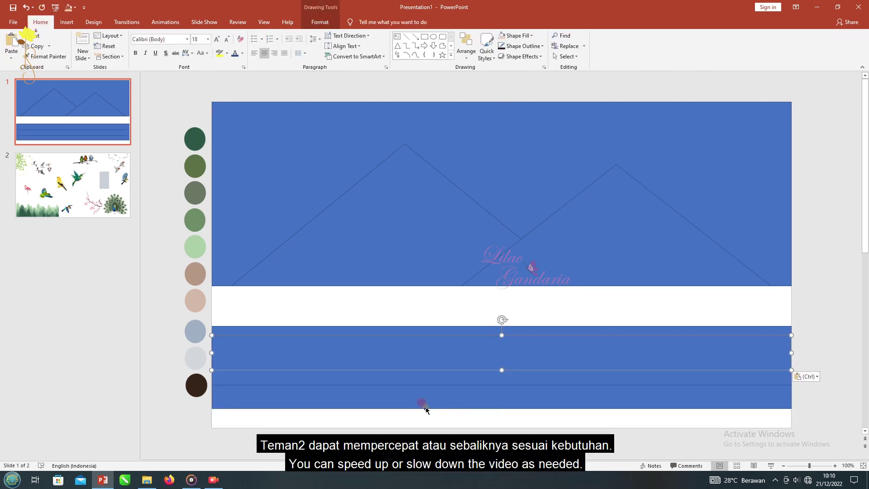
pyautogui.hotkey('ctrl', 'd')
pyautogui.moveTo(304, 396)
pyautogui.mouseDown()
pyautogui.moveTo(311, 407)
pyautogui.moveTo(501, 403)
pyautogui.mouseUp()
pyautogui.click(555, 382)
pyautogui.click(460, 335)
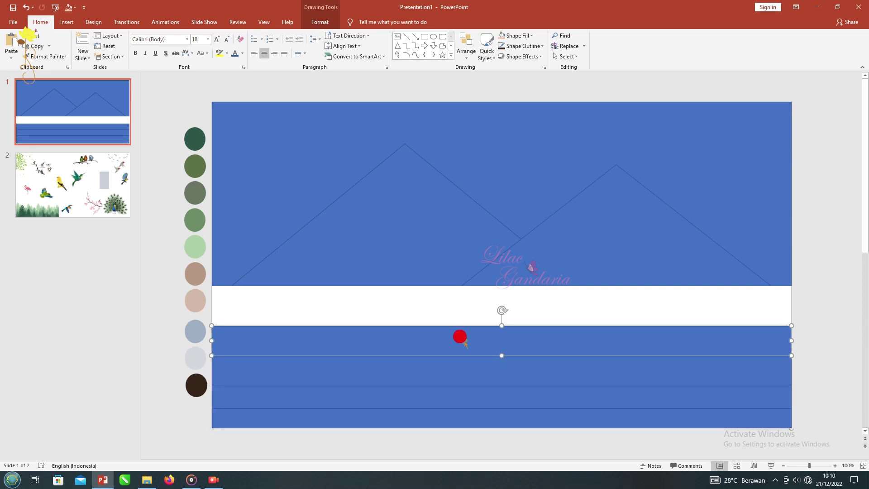
# Raise the upper band's top edge and curve it into a gentle wave with Edit Points
pyautogui.moveTo(502, 326); pyautogui.dragTo(498, 314)
pyautogui.rightClick(461, 325)
pyautogui.click(492, 186)
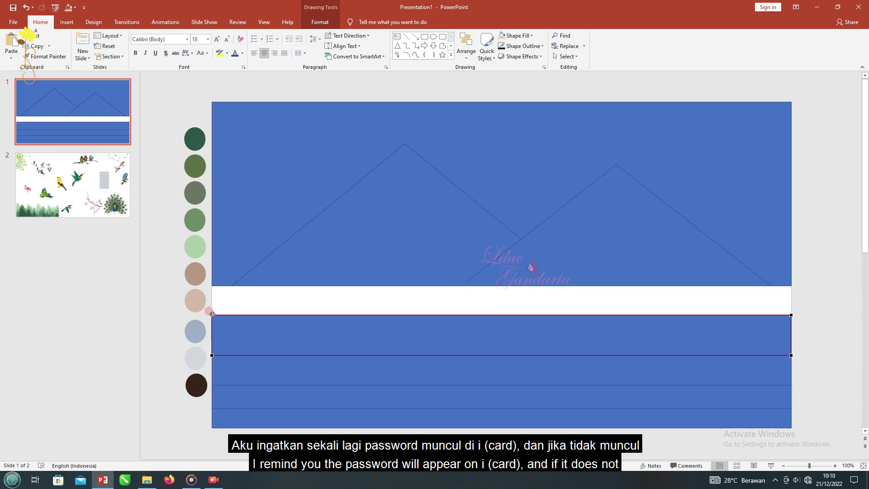
pyautogui.moveTo(456, 331); pyautogui.dragTo(477, 330)
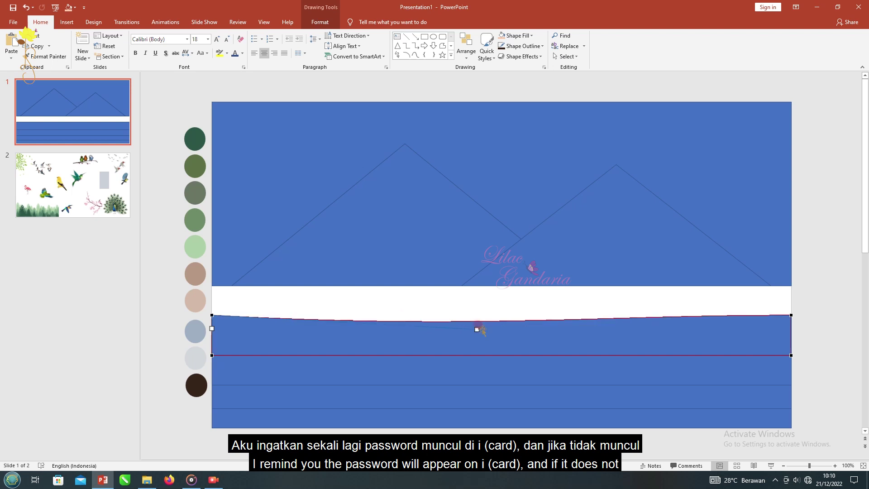
pyautogui.moveTo(398, 302); pyautogui.dragTo(398, 301)
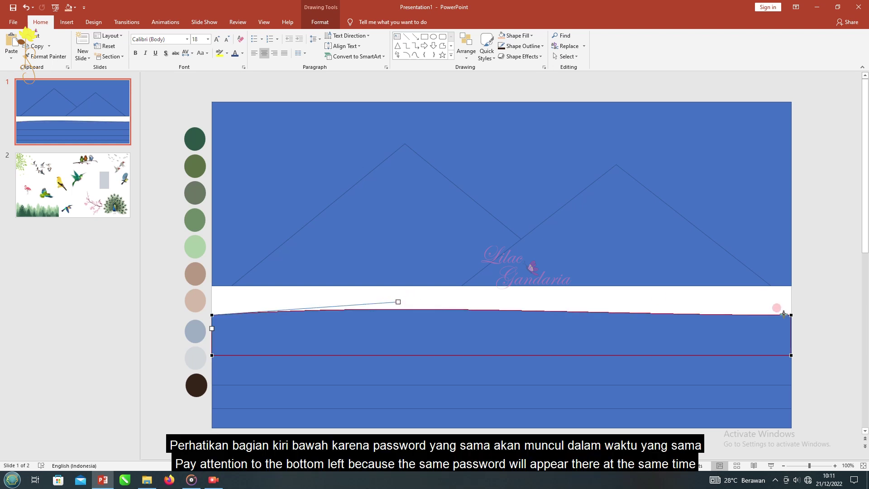
pyautogui.moveTo(571, 336); pyautogui.dragTo(571, 337)
pyautogui.click(371, 362)
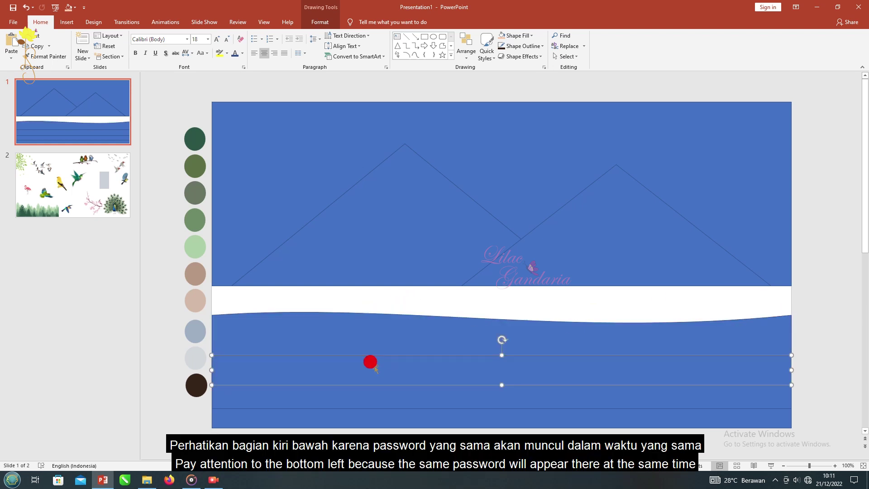
# Try curving the next strip's top edge, then undo the unwanted curve
pyautogui.rightClick(370, 362)
pyautogui.click(391, 233)
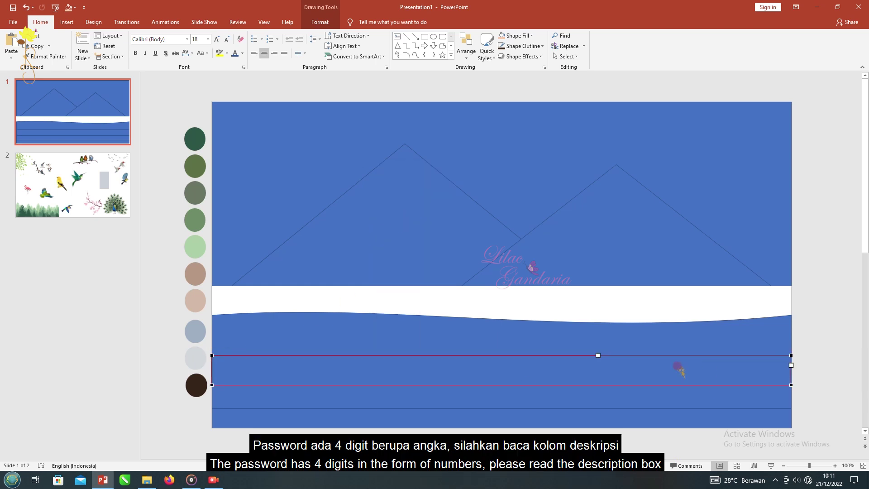
pyautogui.moveTo(589, 342); pyautogui.dragTo(585, 335)
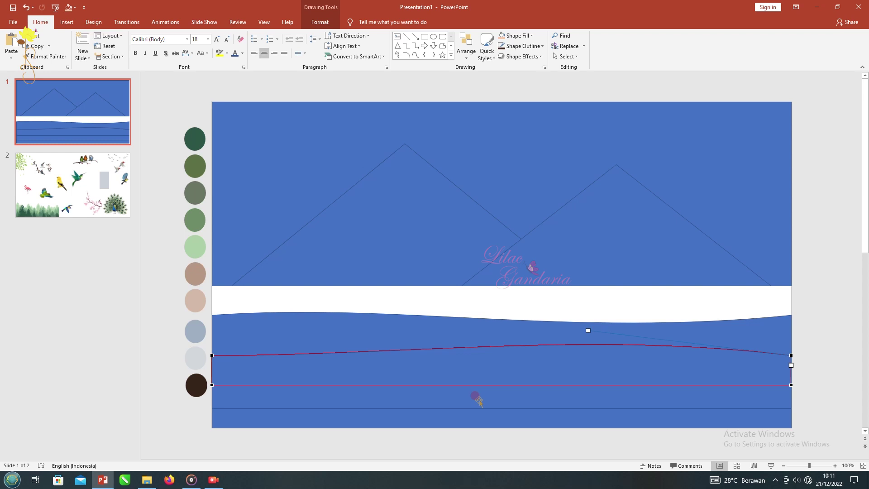
pyautogui.hotkey('ctrl', 'z')
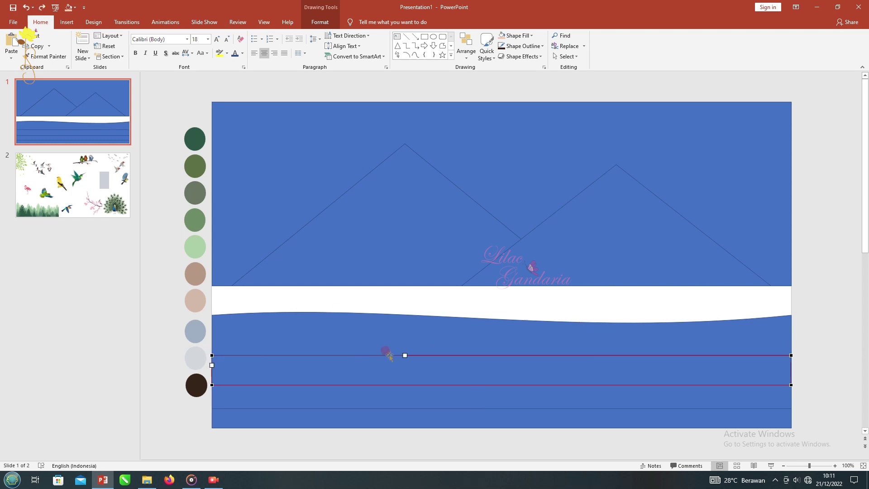
pyautogui.moveTo(428, 349); pyautogui.dragTo(466, 394)
pyautogui.moveTo(781, 384); pyautogui.dragTo(693, 362)
pyautogui.click(717, 388)
# Curve the top edges of the next two strips with Edit Points
pyautogui.rightClick(717, 389)
pyautogui.click(697, 243)
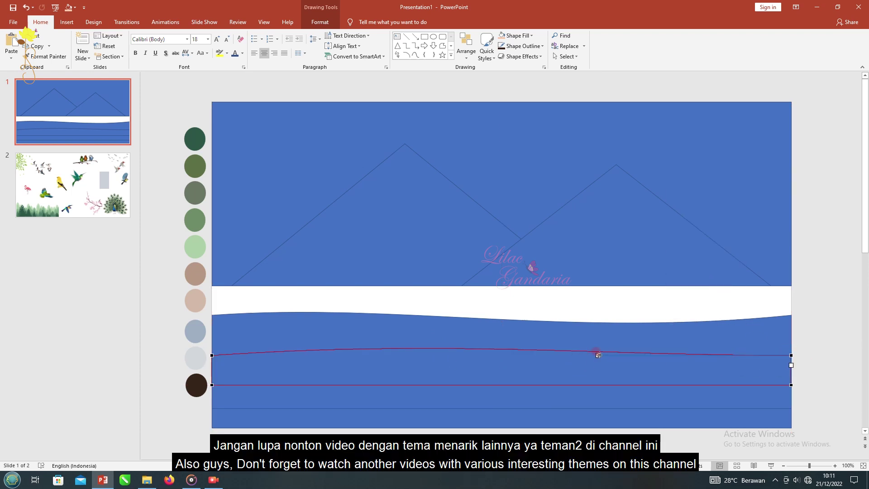
pyautogui.moveTo(578, 370); pyautogui.dragTo(577, 371)
pyautogui.click(530, 392)
pyautogui.rightClick(532, 393)
pyautogui.click(561, 251)
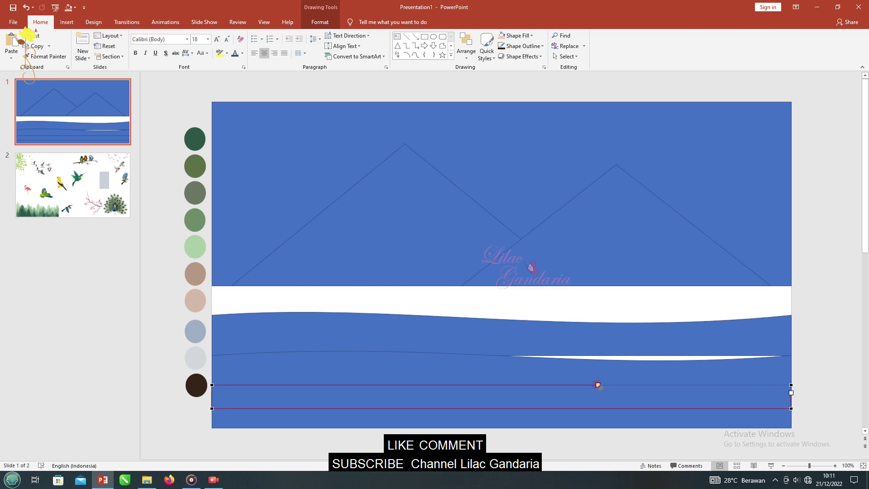
pyautogui.moveTo(595, 366); pyautogui.dragTo(596, 366)
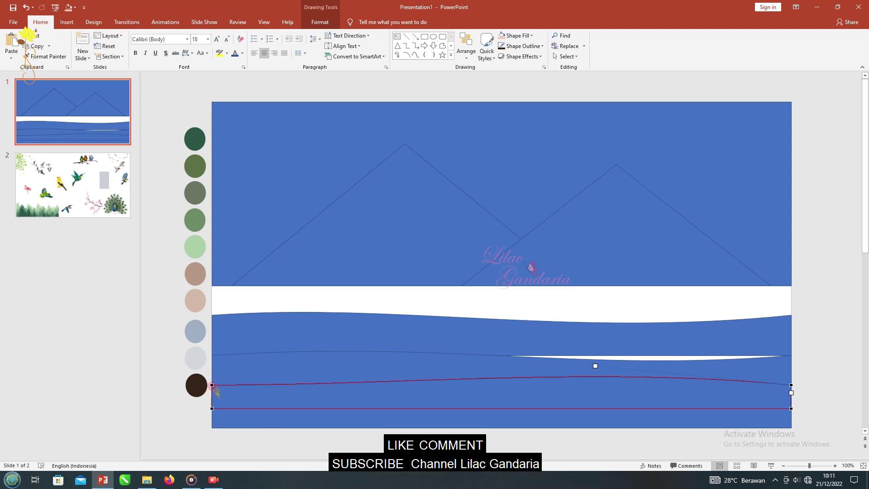
# Pull a strip's curve lower and bend the bottom strip's top edge into a curve
pyautogui.moveTo(405, 387); pyautogui.dragTo(407, 394)
pyautogui.rightClick(486, 417)
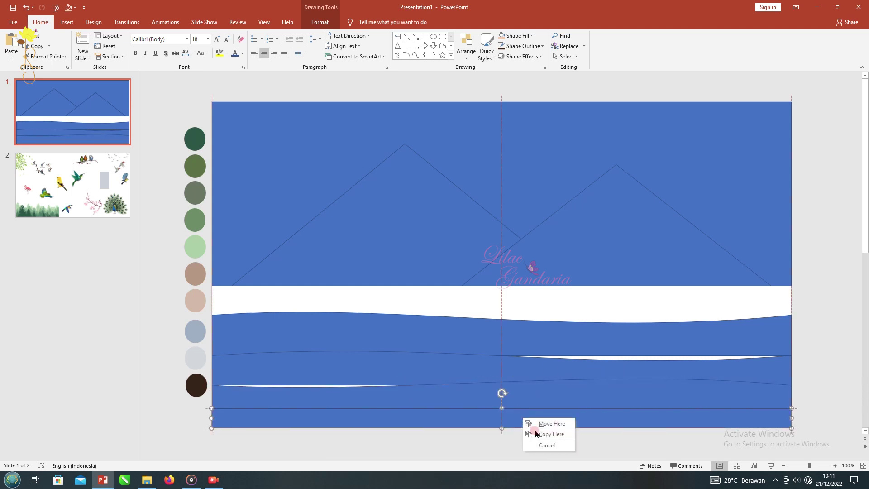
pyautogui.click(526, 277)
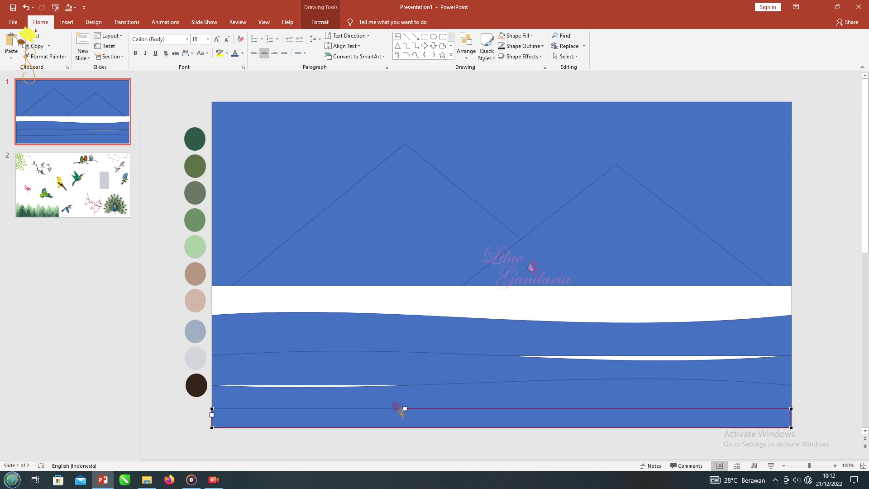
pyautogui.moveTo(419, 384); pyautogui.dragTo(420, 383)
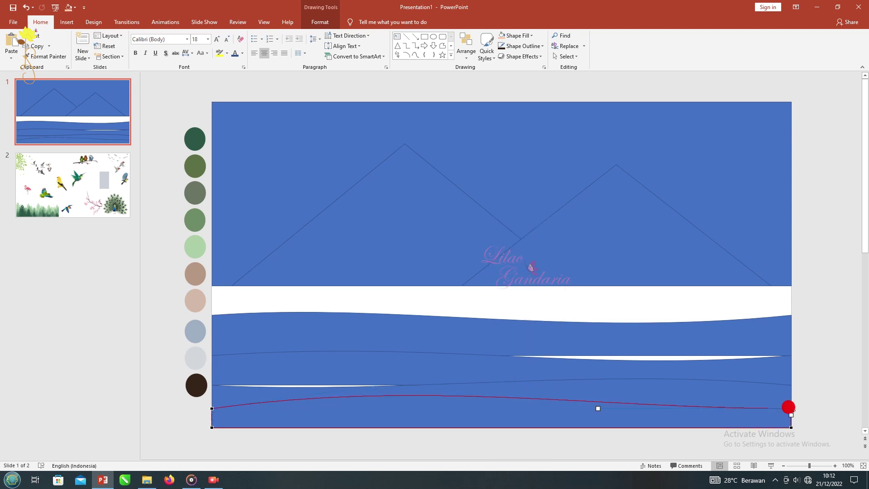
# Stretch the middle wavy strip's top edge upward to close the white sliver
pyautogui.click(497, 362)
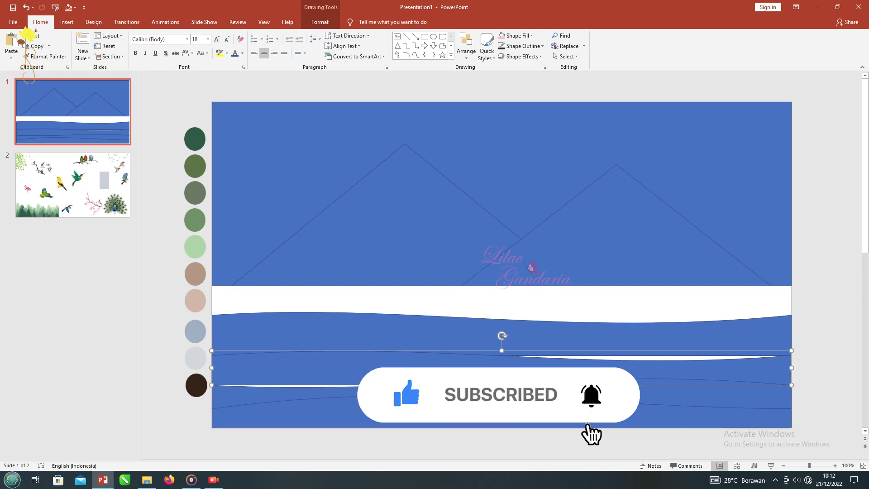
pyautogui.click(445, 390)
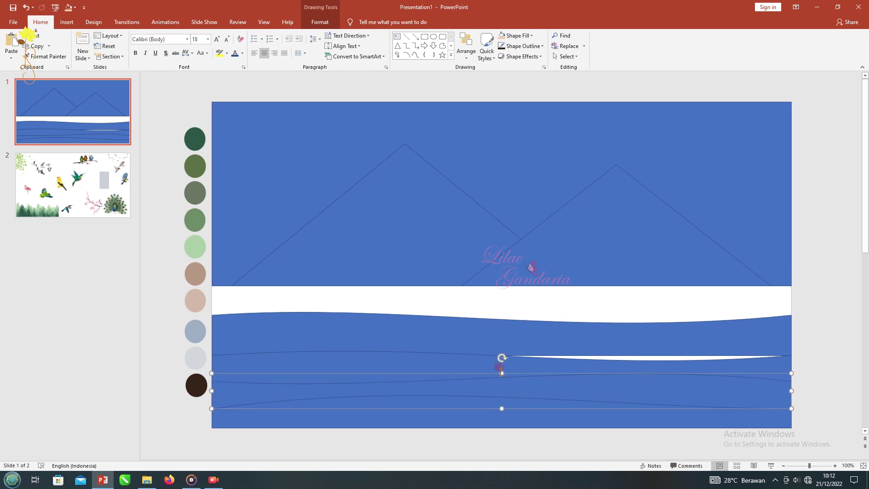
pyautogui.click(500, 352)
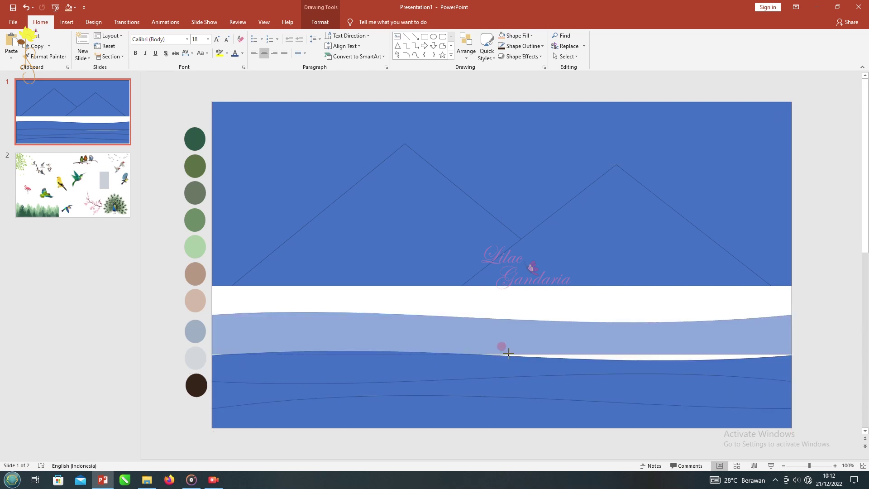
pyautogui.click(502, 360)
pyautogui.moveTo(502, 351); pyautogui.dragTo(502, 337)
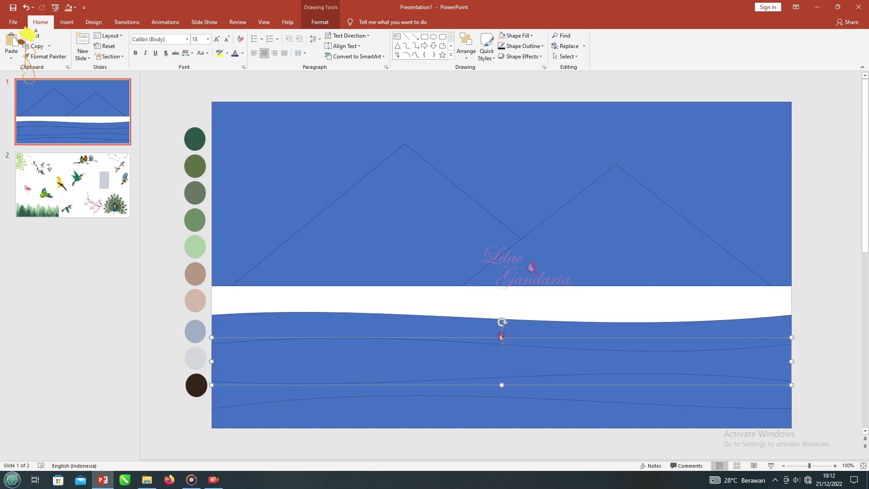
pyautogui.rightClick(329, 348)
pyautogui.click(353, 233)
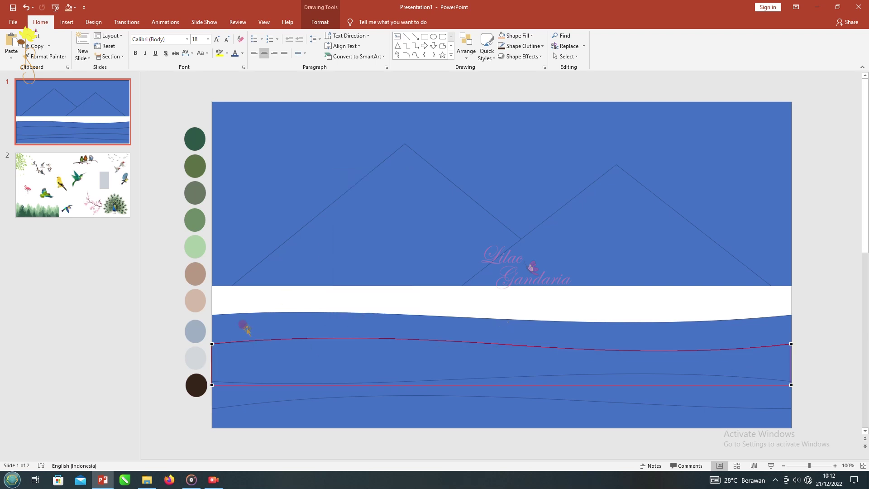
# Fill the sky rectangle with very light blue
pyautogui.press('Escape')
pyautogui.click(642, 108)
pyautogui.click(531, 36)
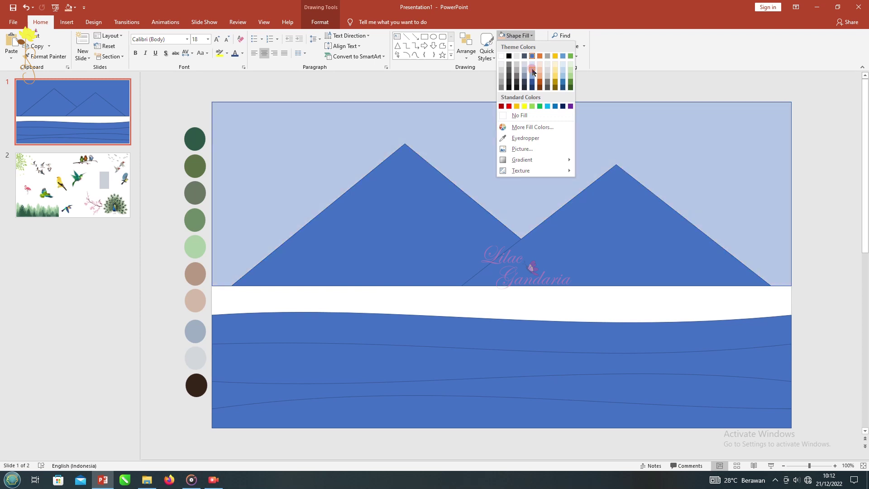
pyautogui.click(532, 63)
# Group the two mountain triangles, remove their outline and fill them light blue
pyautogui.click(525, 126)
pyautogui.click(547, 219)
pyautogui.keyDown('shift'); pyautogui.click(597, 213); pyautogui.keyUp('shift')
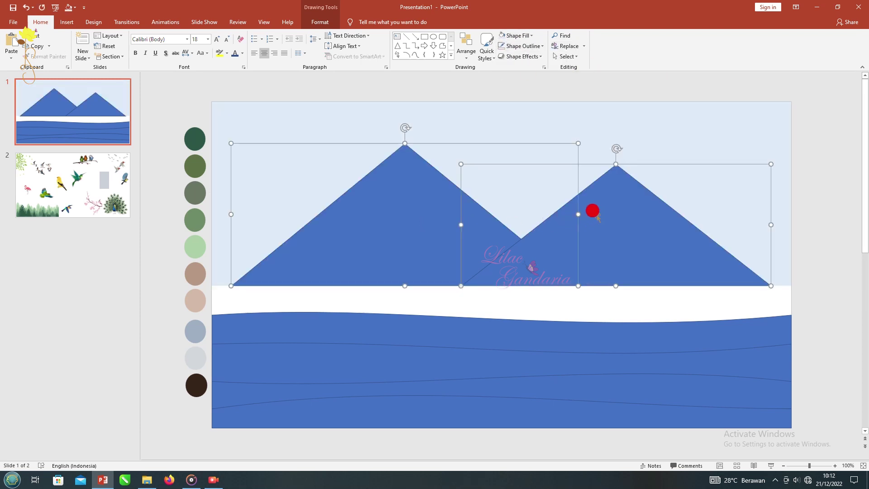
pyautogui.hotkey('ctrl', 'g')
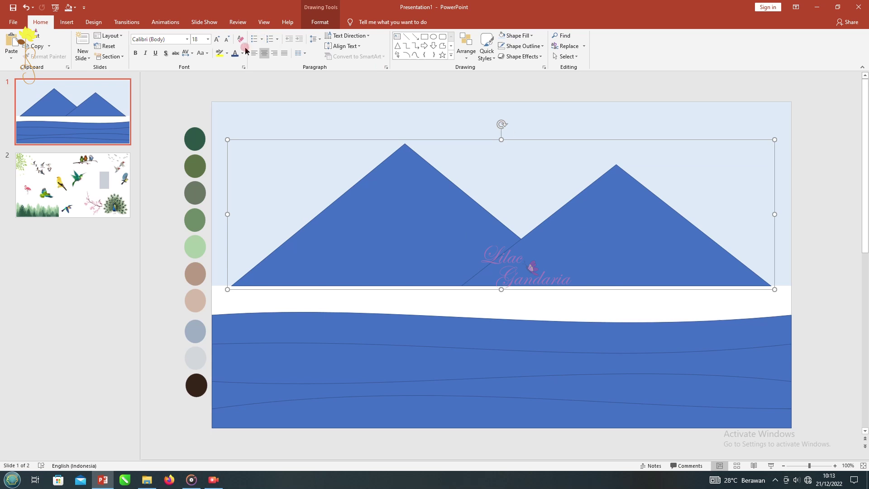
pyautogui.click(320, 21)
pyautogui.click(328, 36)
pyautogui.click(330, 140)
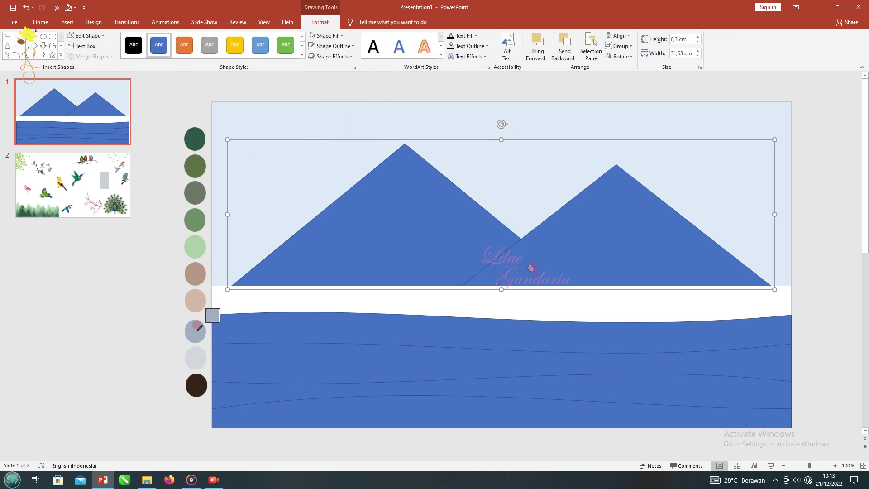
pyautogui.click(194, 331)
pyautogui.click(310, 46)
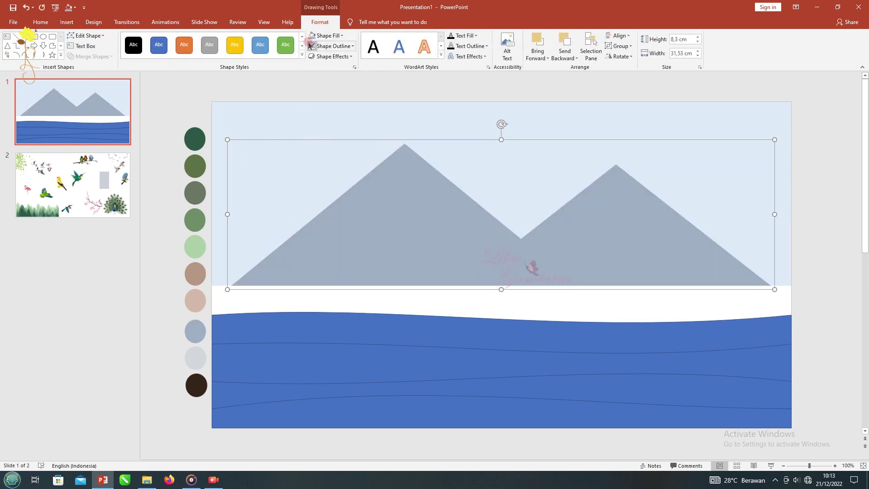
pyautogui.click(328, 36)
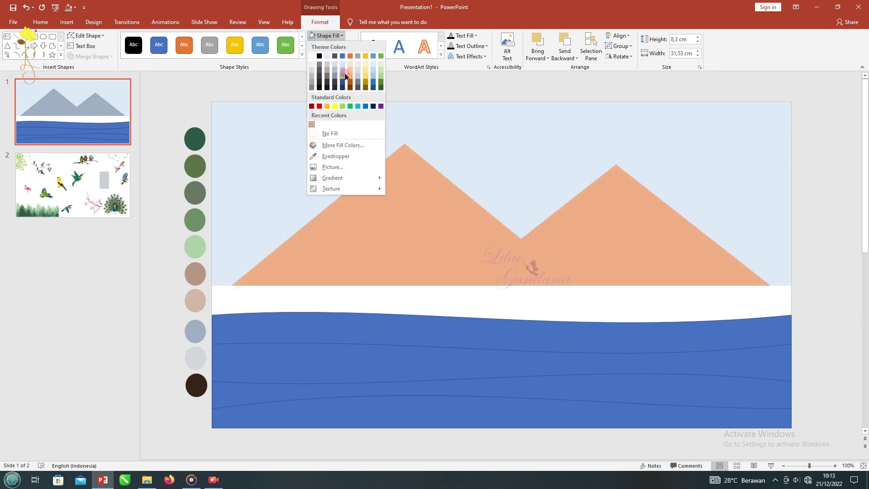
pyautogui.click(342, 71)
pyautogui.click(296, 299)
# Fill the upper wave light blue and the wave below it beige from the swatch
pyautogui.click(299, 326)
pyautogui.click(327, 35)
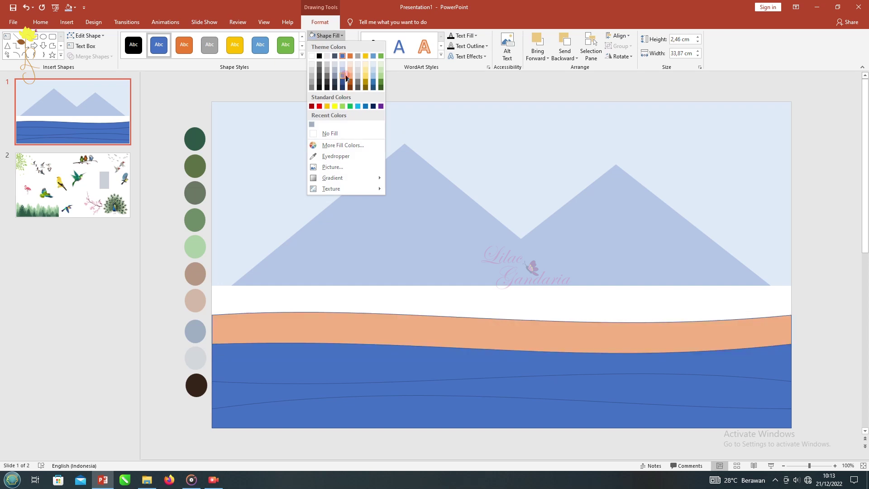
pyautogui.click(372, 72)
pyautogui.click(306, 362)
pyautogui.click(328, 35)
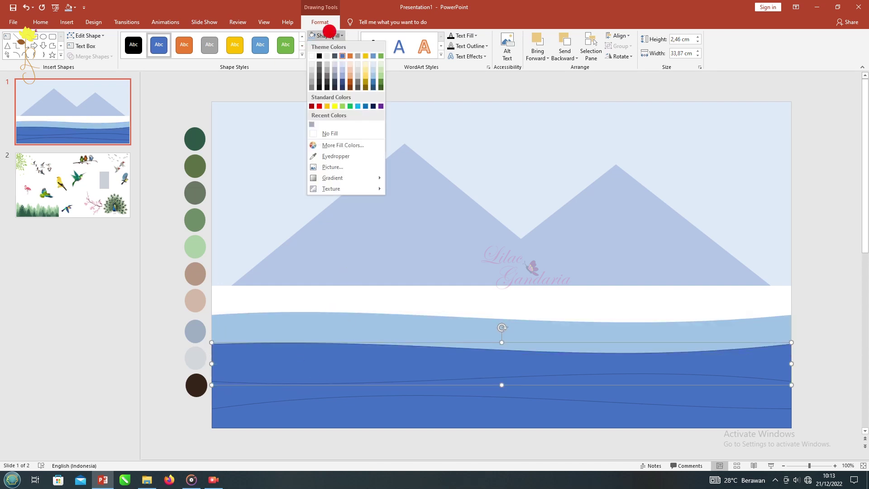
pyautogui.click(335, 156)
pyautogui.click(195, 294)
# Colour the lower wave dark green and the bottom wave light green without outline
pyautogui.click(351, 372)
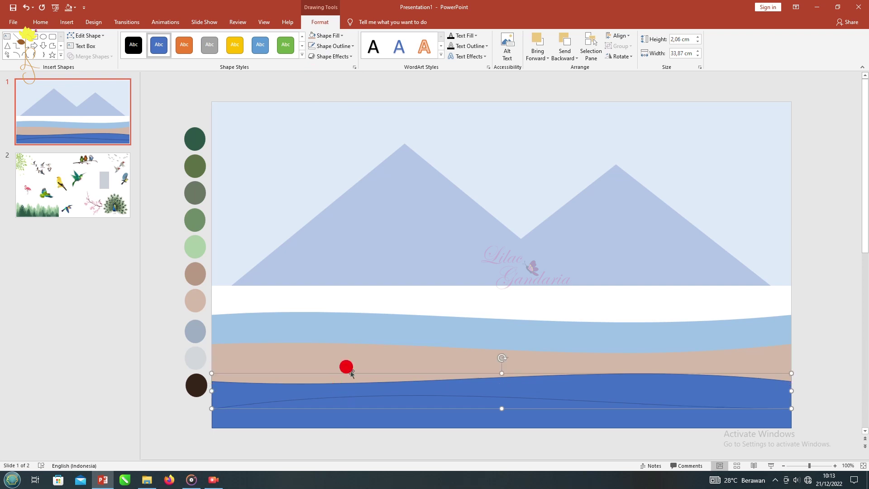
pyautogui.click(334, 39)
pyautogui.click(329, 155)
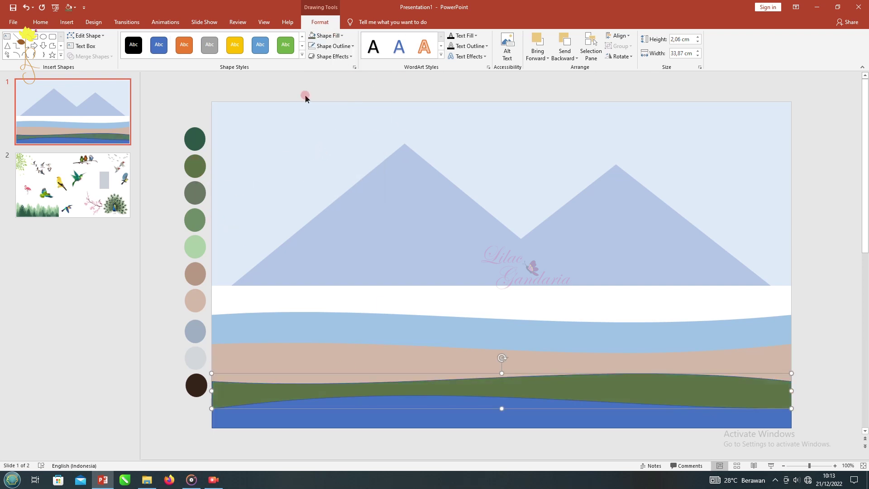
pyautogui.click(393, 416)
pyautogui.click(328, 35)
pyautogui.click(330, 154)
pyautogui.click(195, 238)
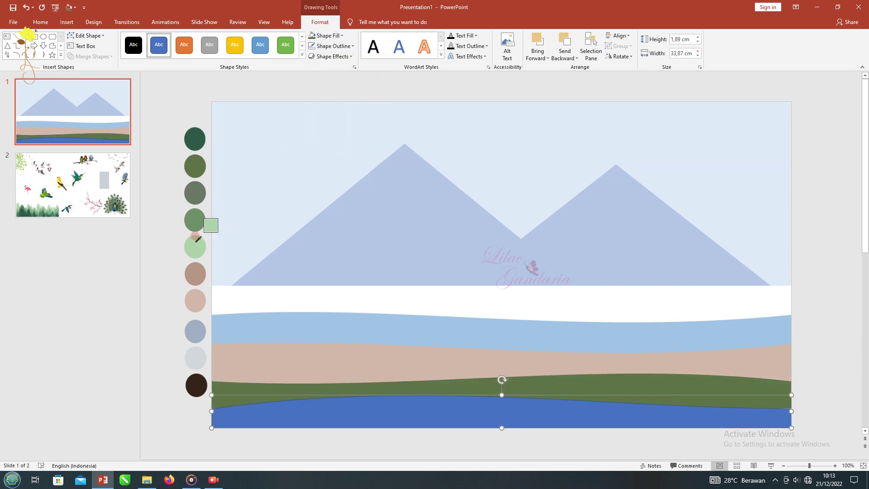
pyautogui.click(312, 47)
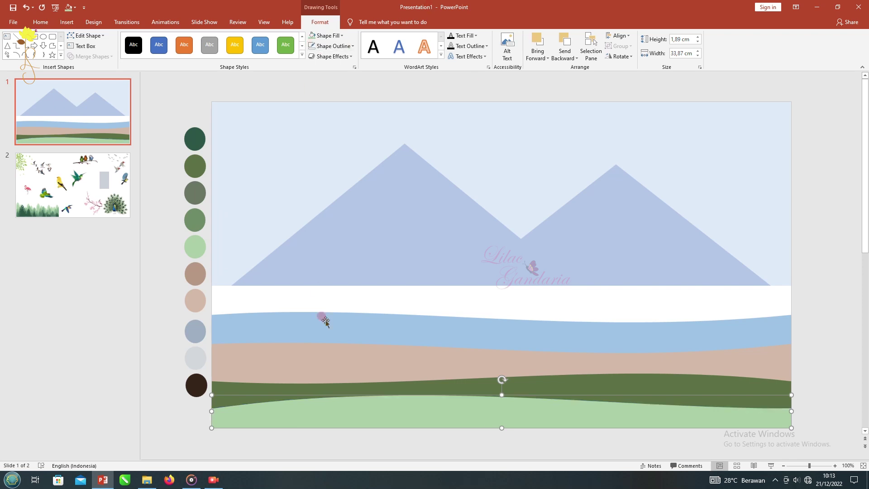
# Move the light blue wave up beneath the white band
pyautogui.click(285, 442)
pyautogui.moveTo(532, 316)
pyautogui.mouseDown()
pyautogui.moveTo(502, 302)
pyautogui.moveTo(500, 278)
pyautogui.mouseUp()
pyautogui.click(426, 235)
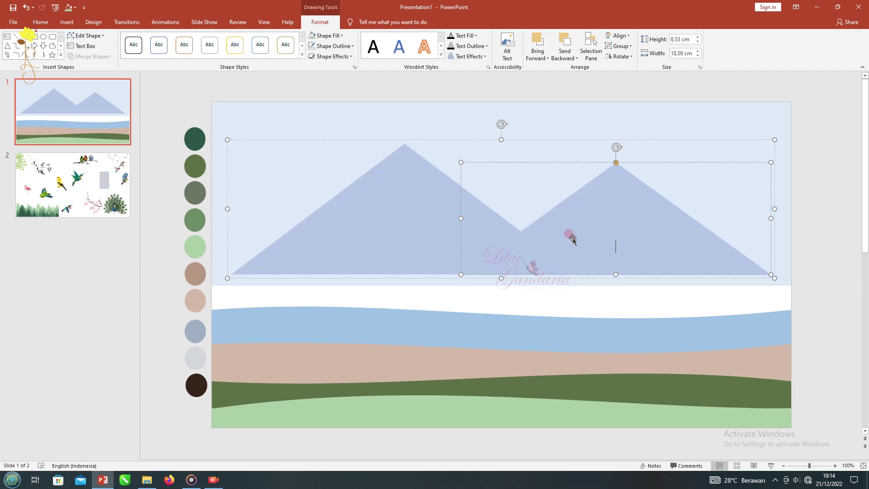
# Nudge the mountains up, then fill a cloud shape white and paste copies along the water
pyautogui.press('Up')
pyautogui.press('Up')
pyautogui.press('Up')
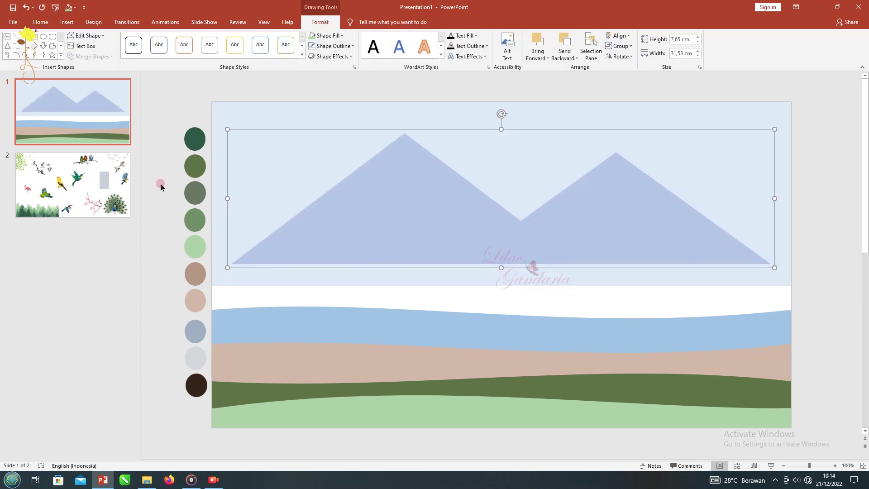
pyautogui.click(161, 186)
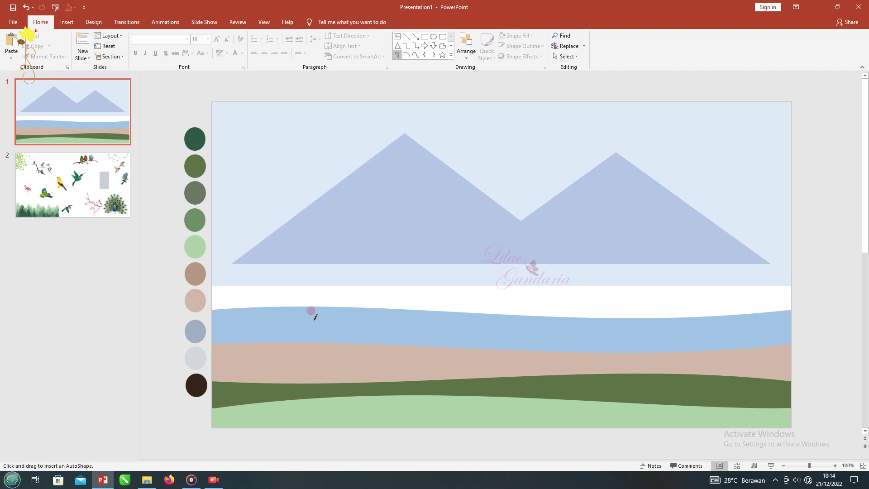
pyautogui.click(342, 35)
pyautogui.click(314, 89)
pyautogui.hotkey('ctrl', 'c')
pyautogui.hotkey('ctrl', 'v')
pyautogui.moveTo(358, 319); pyautogui.dragTo(543, 336)
pyautogui.hotkey('ctrl', 'v')
# Raise a point on the light blue water band to reshape its curve
pyautogui.click(634, 330)
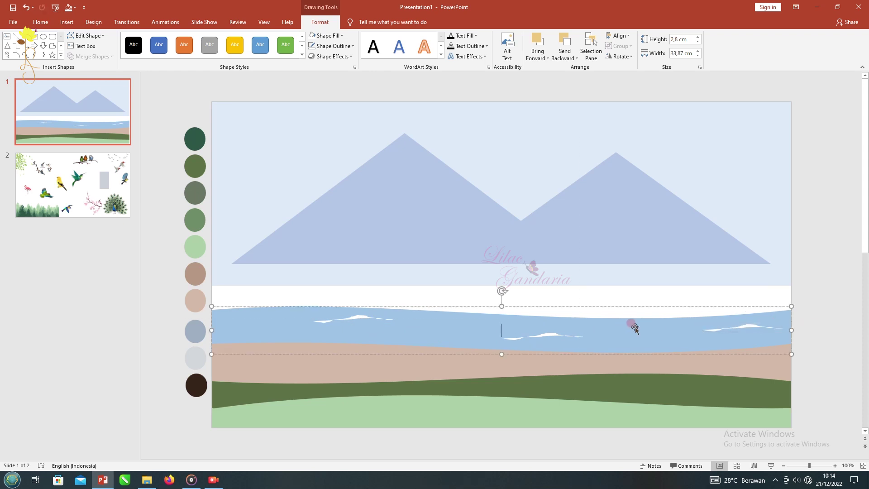
pyautogui.rightClick(638, 330)
pyautogui.click(669, 213)
pyautogui.moveTo(569, 344); pyautogui.dragTo(573, 328)
pyautogui.click(175, 132)
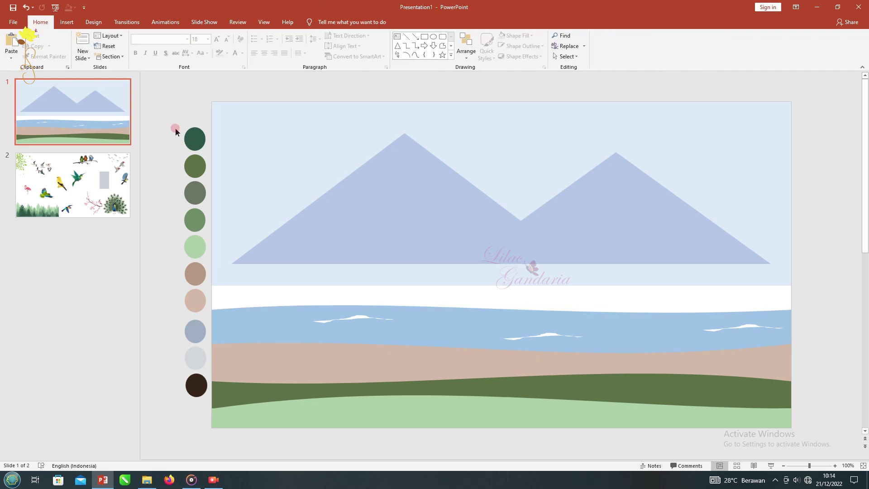
# Copy and paste the four lower ground bands, including the light green one
pyautogui.moveTo(828, 356); pyautogui.dragTo(161, 290)
pyautogui.keyDown('shift'); pyautogui.click(359, 369); pyautogui.keyUp('shift')
pyautogui.keyDown('shift'); pyautogui.click(576, 388); pyautogui.keyUp('shift')
pyautogui.keyDown('shift'); pyautogui.click(606, 423); pyautogui.keyUp('shift')
pyautogui.hotkey('ctrl', 'c')
pyautogui.hotkey('ctrl', 'v')
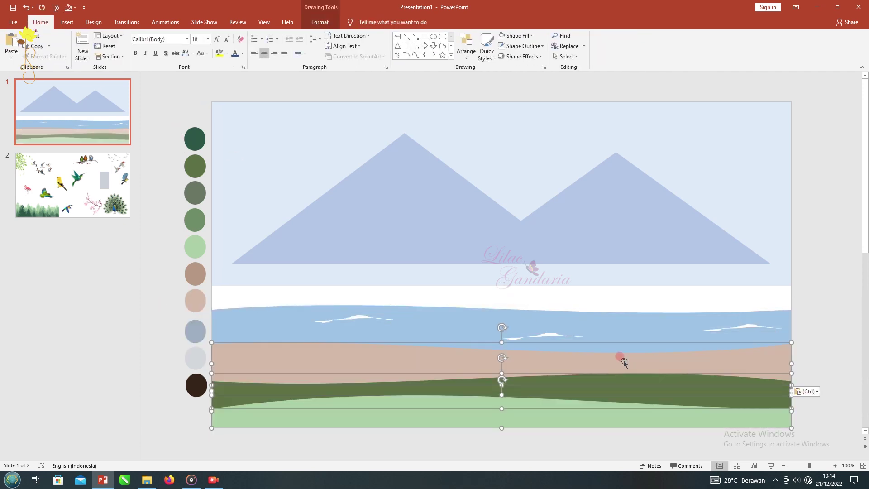
pyautogui.click(172, 125)
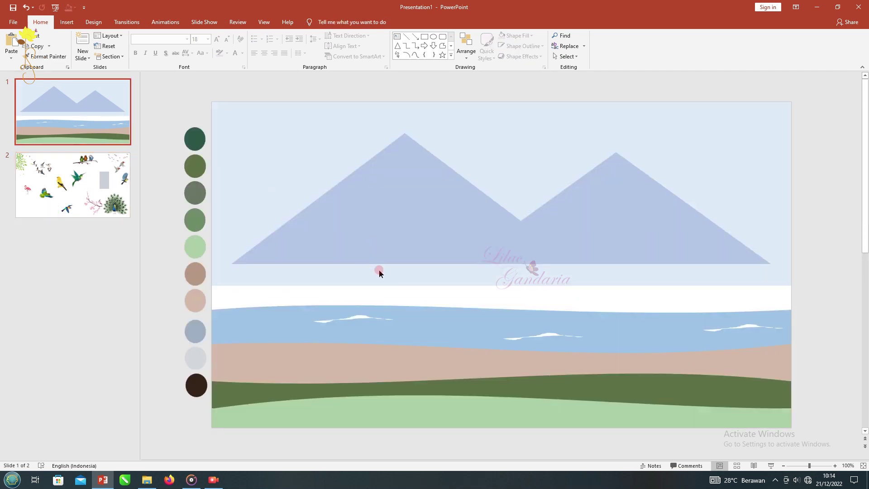
# Paste the forest picture onto slide 1 and enlarge it to span the slide width
pyautogui.hotkey('ctrl', 'v')
pyautogui.moveTo(268, 357); pyautogui.dragTo(266, 284)
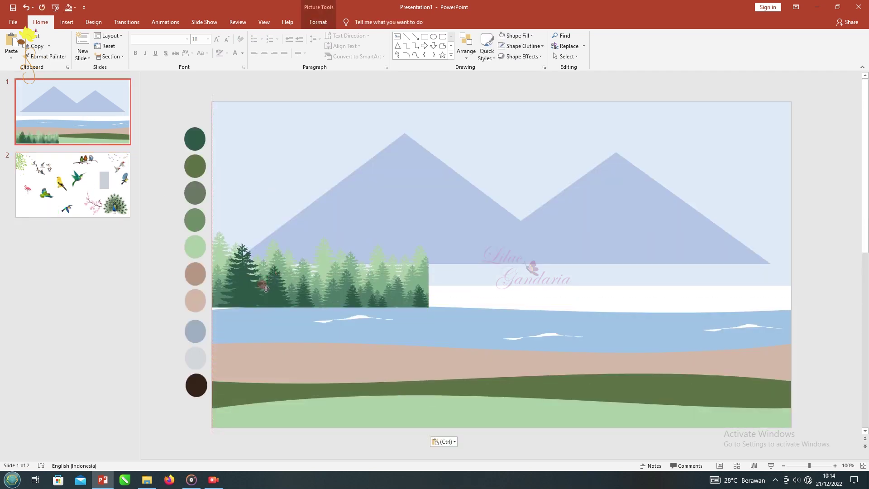
pyautogui.moveTo(431, 229); pyautogui.dragTo(786, 159)
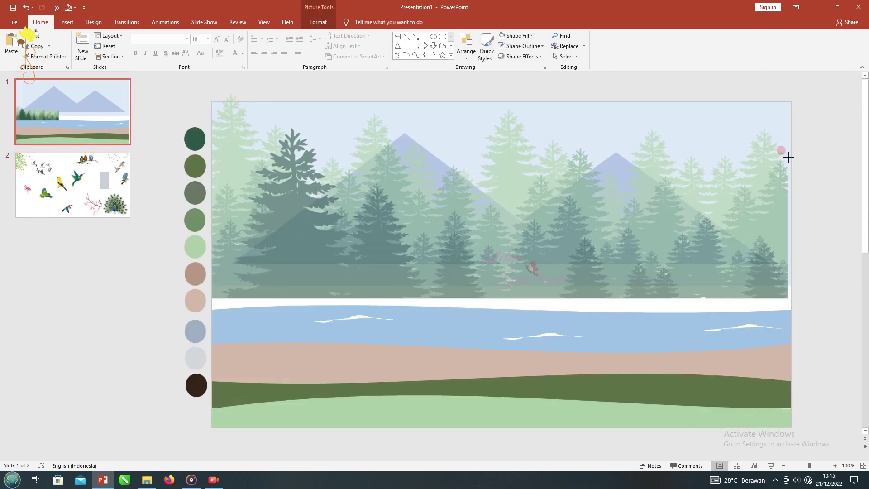
pyautogui.moveTo(409, 234); pyautogui.dragTo(409, 246)
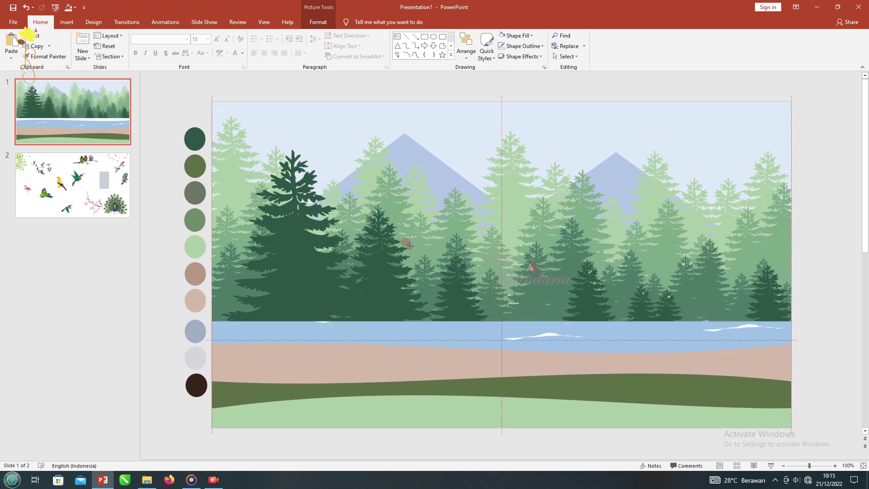
# Crop the forest picture's bottom edge up to the river
pyautogui.click(317, 22)
pyautogui.click(769, 46)
pyautogui.scroll(1, 501, 364)
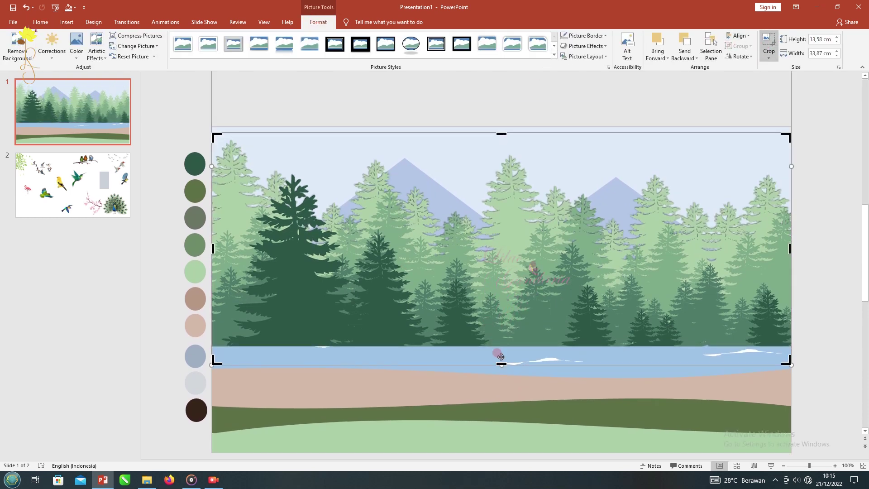
pyautogui.moveTo(500, 356); pyautogui.dragTo(501, 321)
pyautogui.click(766, 39)
pyautogui.scroll(-1, 529, 220)
# Nudge the forest picture down slightly, leaving rotation and shadow unchanged
pyautogui.moveTo(560, 241); pyautogui.dragTo(560, 243)
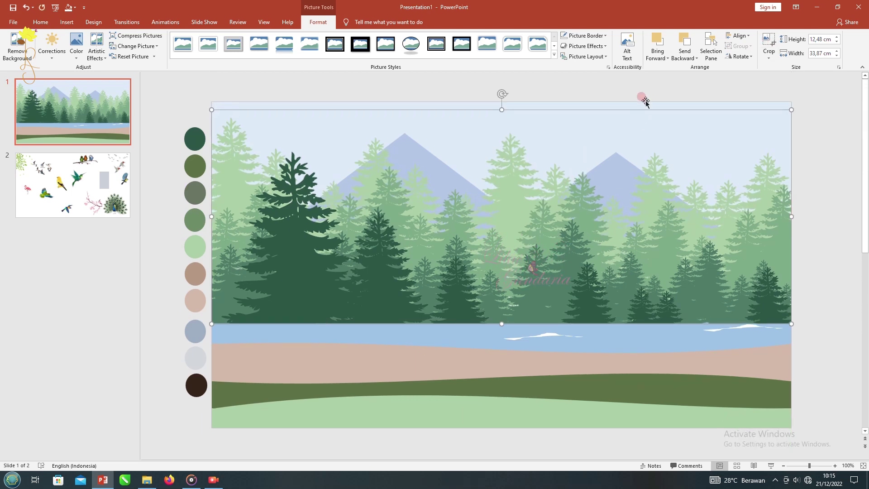
pyautogui.click(738, 56)
pyautogui.click(585, 46)
pyautogui.moveTo(590, 83)
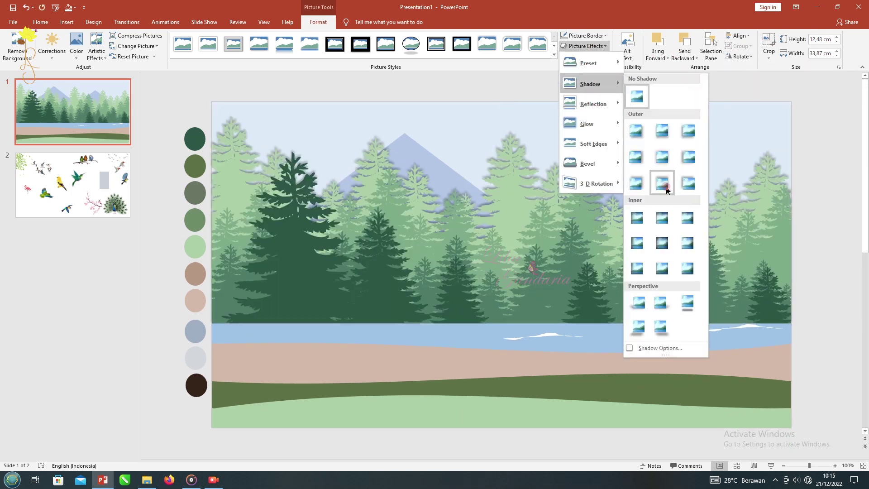
pyautogui.click(765, 192)
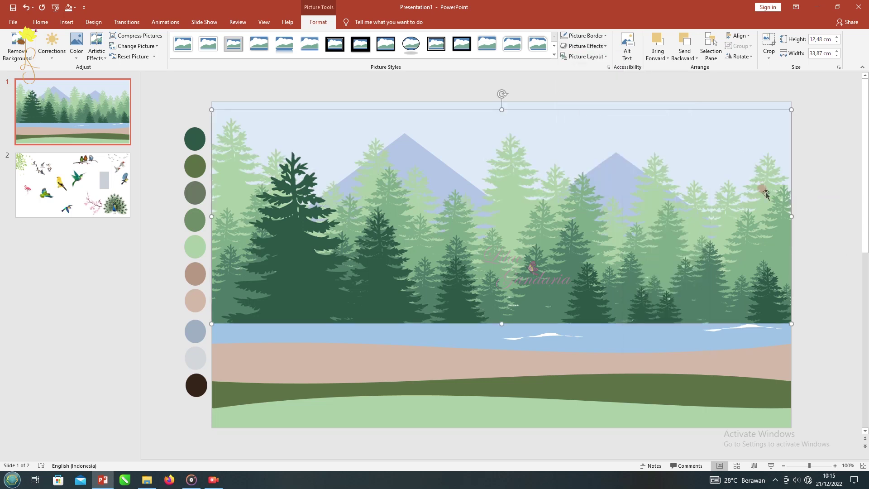
pyautogui.click(183, 105)
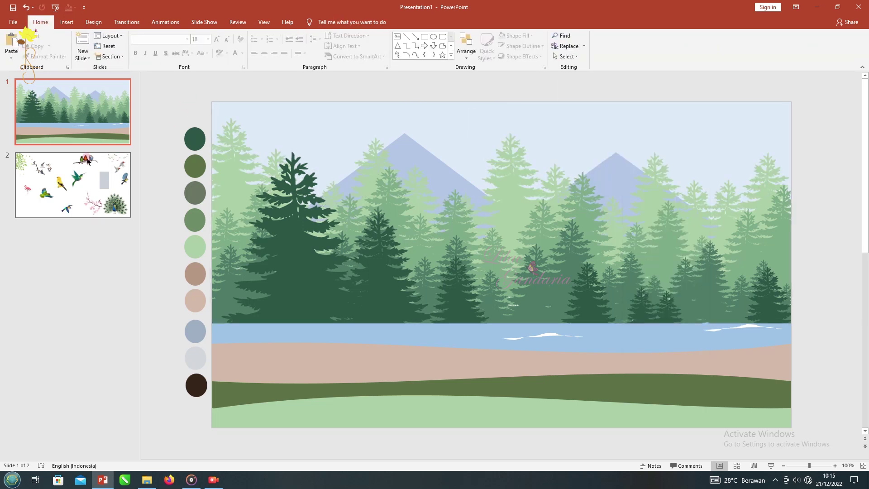
# Paste slide 2's leafy branch onto slide 1 and enlarge it over the top-left corner
pyautogui.click(88, 161)
pyautogui.click(250, 166)
pyautogui.click(72, 112)
pyautogui.hotkey('ctrl', 'v')
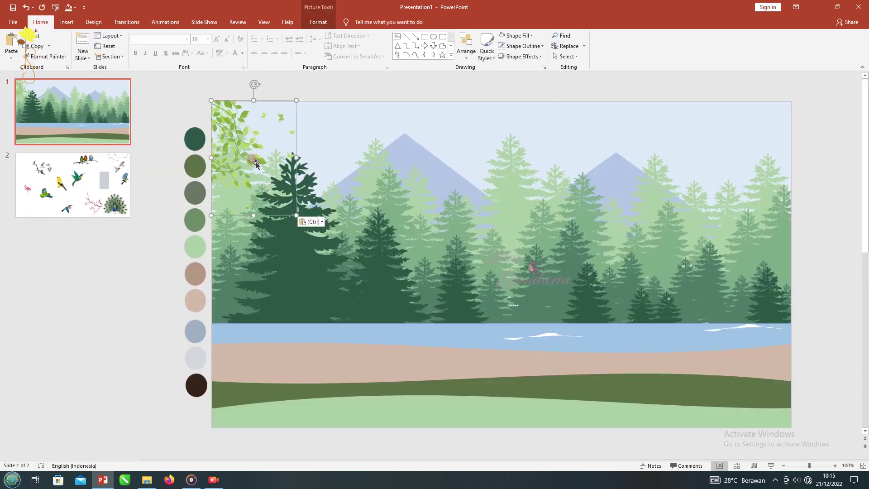
pyautogui.moveTo(293, 214); pyautogui.dragTo(357, 297)
pyautogui.click(165, 111)
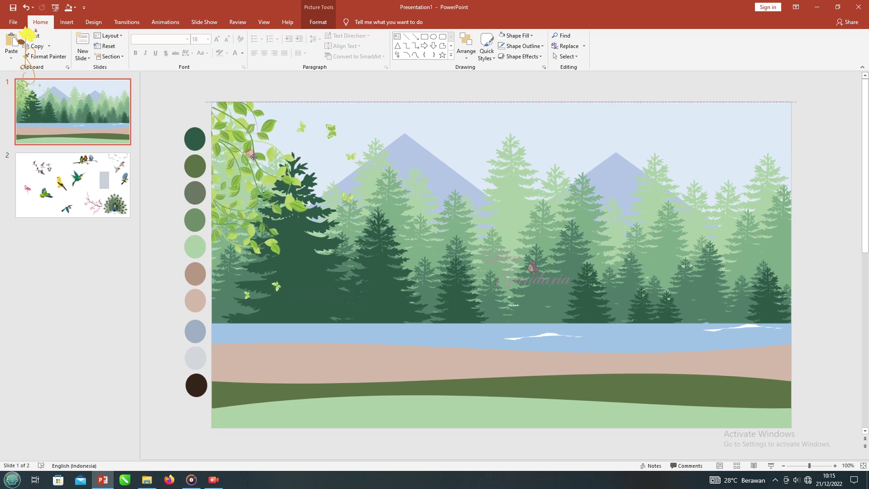
# Cut the flamingo and peacock from slide 2 and paste them onto the forest slide
pyautogui.click(73, 185)
pyautogui.click(271, 287)
pyautogui.keyDown('shift'); pyautogui.click(718, 359); pyautogui.keyUp('shift')
pyautogui.hotkey('ctrl', 'x')
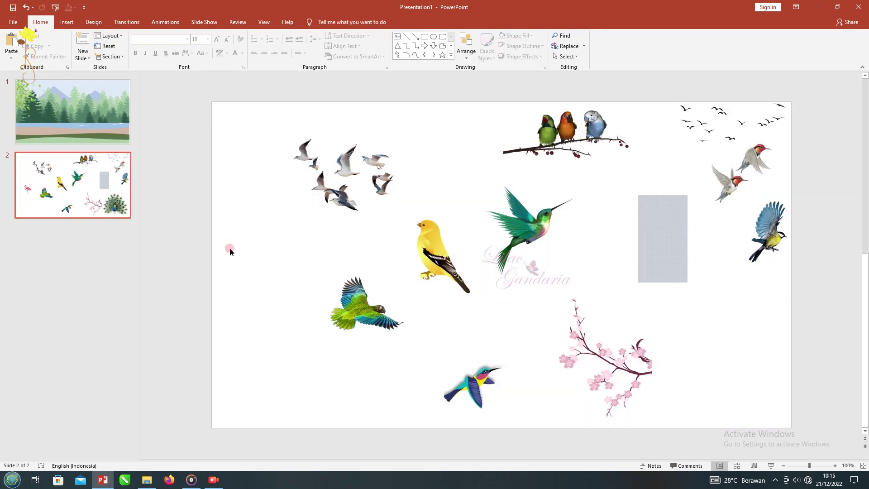
pyautogui.click(72, 112)
pyautogui.hotkey('ctrl', 'v')
# Give the peacock a soft outer shadow, then undo and redo the flamingo's last move
pyautogui.click(521, 56)
pyautogui.click(264, 277)
pyautogui.keyDown('shift'); pyautogui.click(279, 281); pyautogui.keyUp('shift')
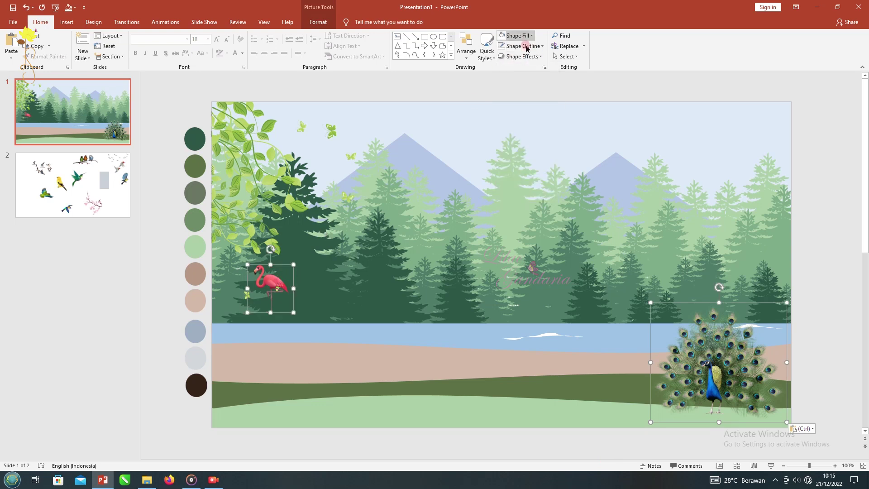
pyautogui.click(521, 56)
pyautogui.click(586, 309)
pyautogui.hotkey('ctrl', 'z')
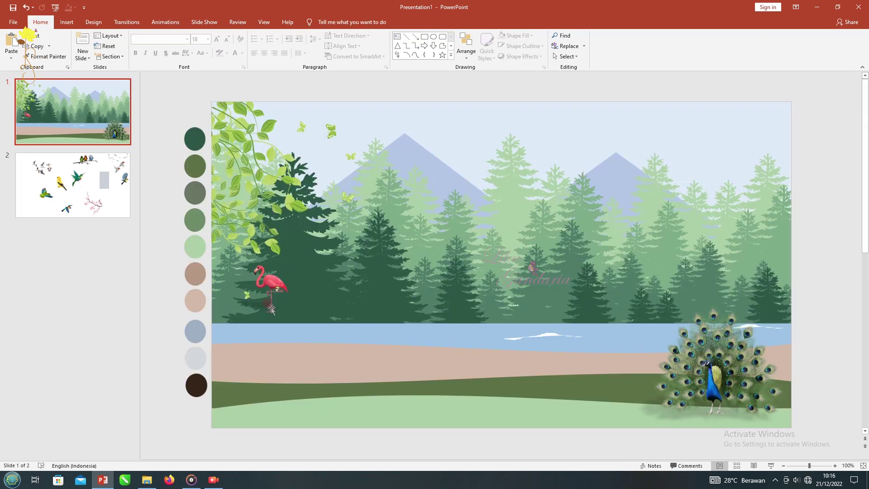
pyautogui.hotkey('ctrl', 'y')
# Reshape the curve of the beach's top edge using Edit Points
pyautogui.rightClick(352, 361)
pyautogui.click(376, 238)
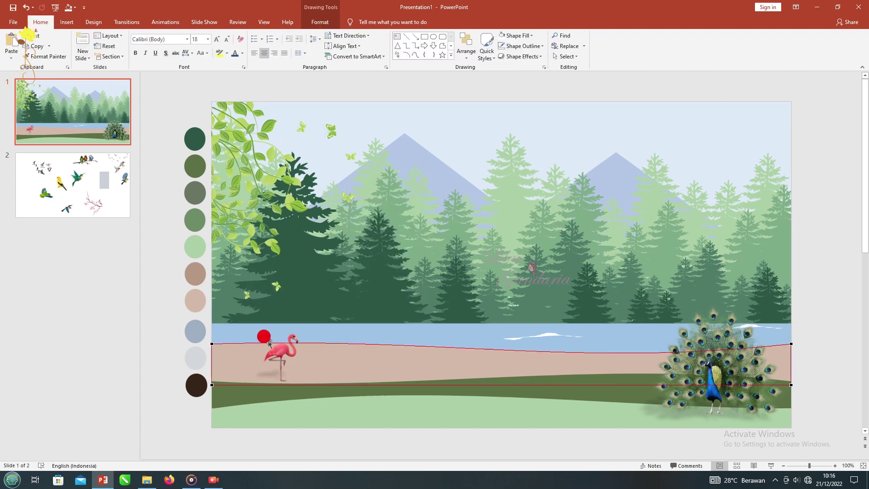
pyautogui.moveTo(328, 352); pyautogui.dragTo(378, 344)
pyautogui.click(164, 206)
# Nudge the small white wave down and fill the water group periwinkle blue
pyautogui.click(319, 320)
pyautogui.click(325, 323)
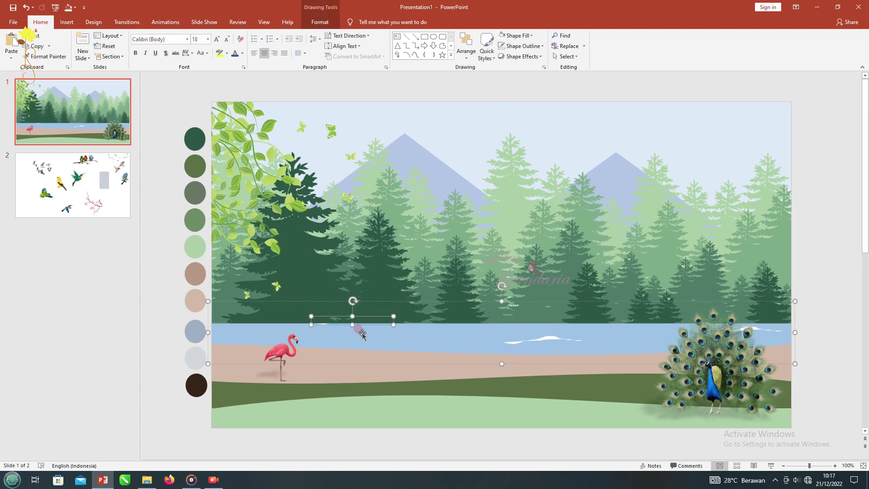
pyautogui.press('Down')
pyautogui.press('Down')
pyautogui.press('Down')
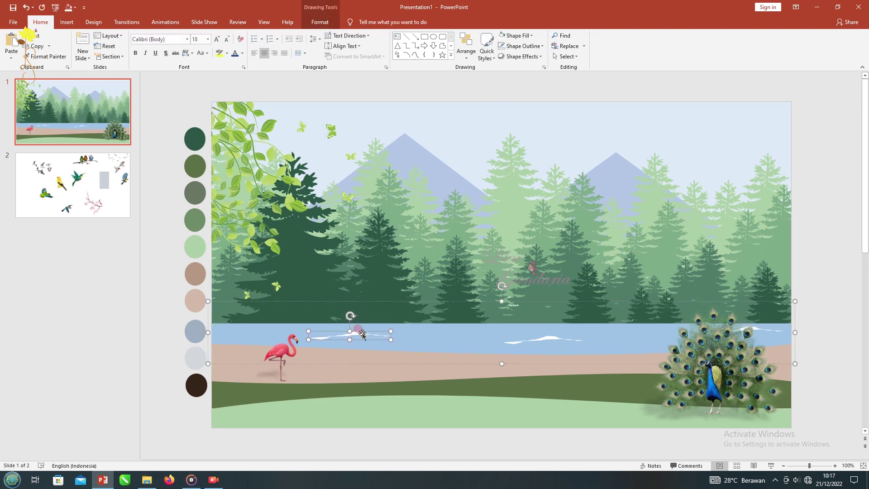
pyautogui.click(503, 334)
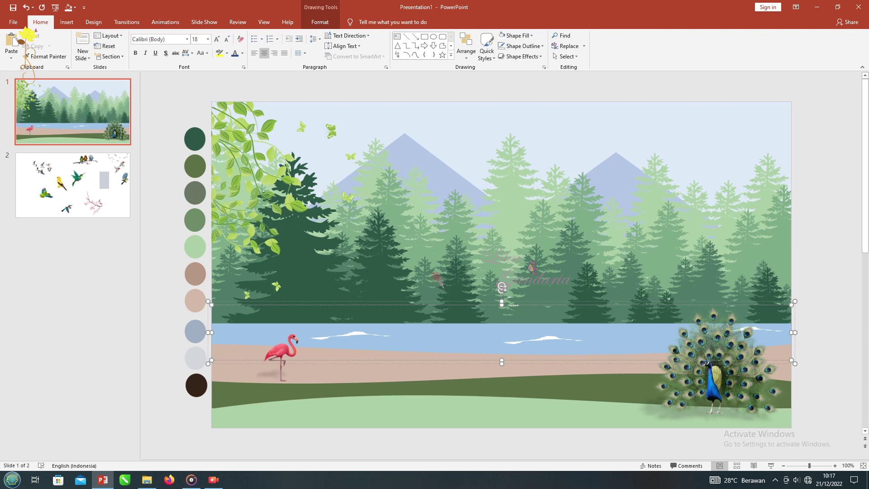
pyautogui.click(531, 35)
pyautogui.click(530, 74)
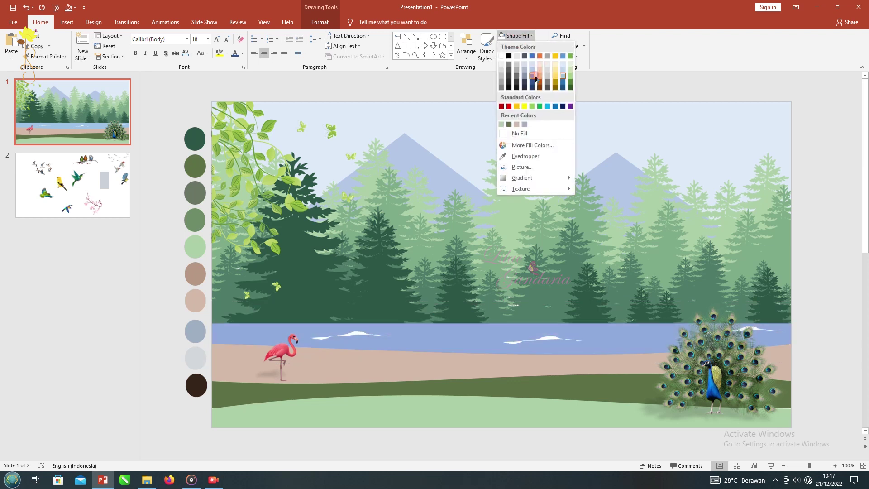
pyautogui.click(173, 126)
# Enlarge the flamingo on the beach and paste a second flamingo beside it
pyautogui.click(283, 358)
pyautogui.moveTo(299, 333)
pyautogui.mouseDown()
pyautogui.moveTo(330, 306)
pyautogui.moveTo(309, 314)
pyautogui.moveTo(366, 333)
pyautogui.mouseUp()
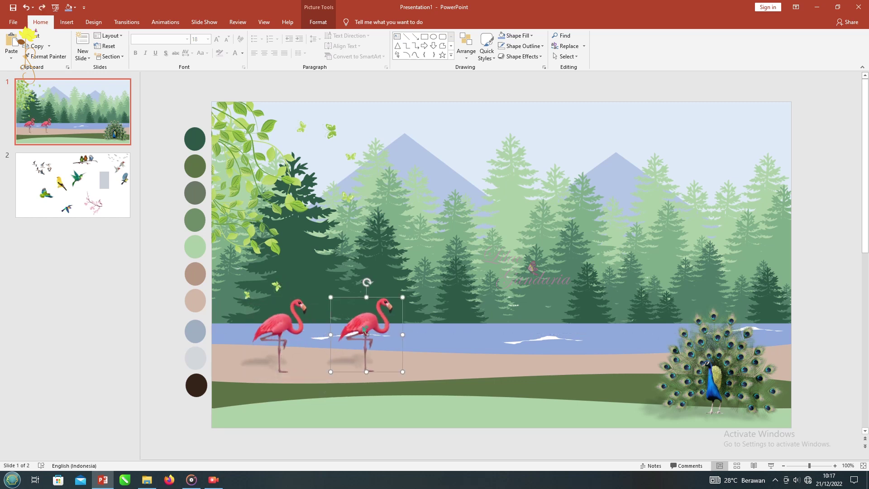
pyautogui.hotkey('ctrl', 'v')
pyautogui.click(826, 328)
pyautogui.click(127, 184)
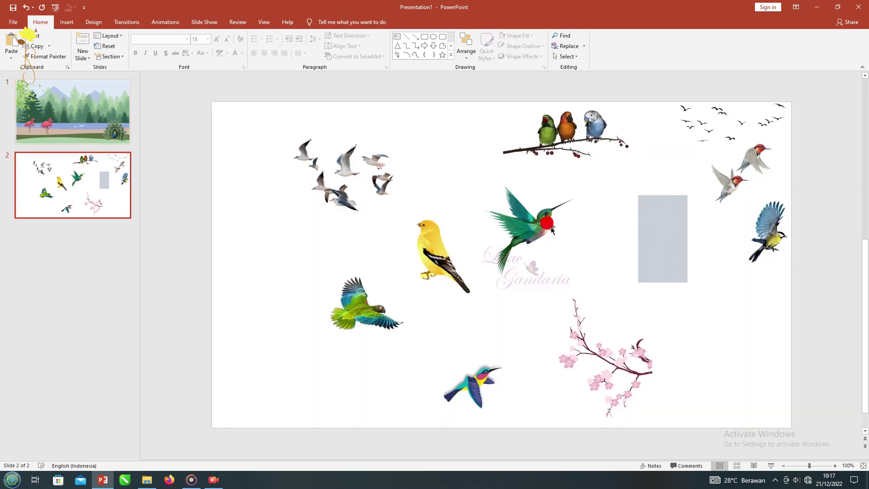
# Cut the bird flock, seagulls and hummingbirds from slide 2 and paste them onto the forest slide
pyautogui.click(750, 167)
pyautogui.keyDown('shift'); pyautogui.click(344, 177); pyautogui.keyUp('shift')
pyautogui.keyDown('shift'); pyautogui.click(724, 115); pyautogui.keyUp('shift')
pyautogui.hotkey('ctrl', 'x')
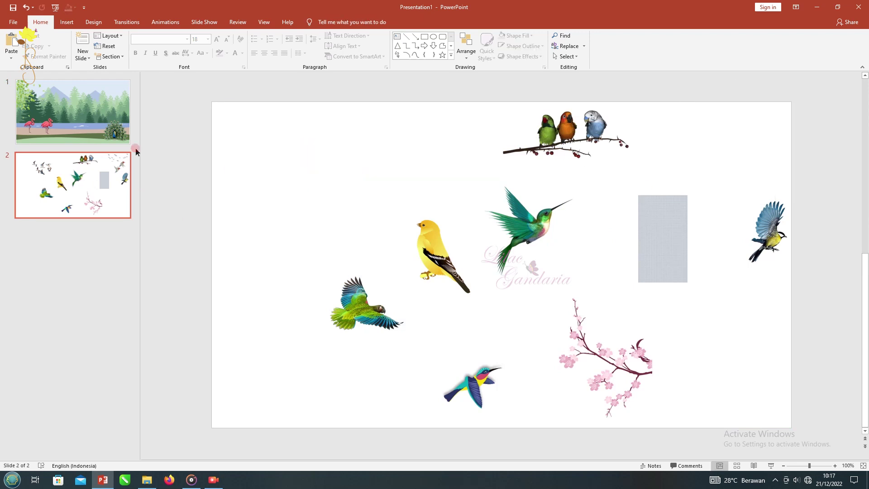
pyautogui.click(73, 111)
pyautogui.hotkey('ctrl', 'v')
pyautogui.click(826, 204)
# Place the flock copy in the upper sky and raise the seagulls above the mountain
pyautogui.click(736, 116)
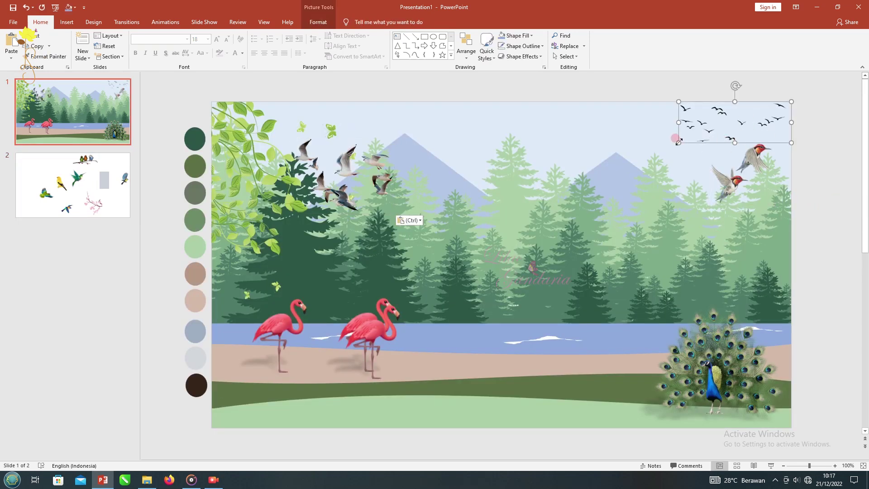
pyautogui.moveTo(718, 132); pyautogui.dragTo(470, 138)
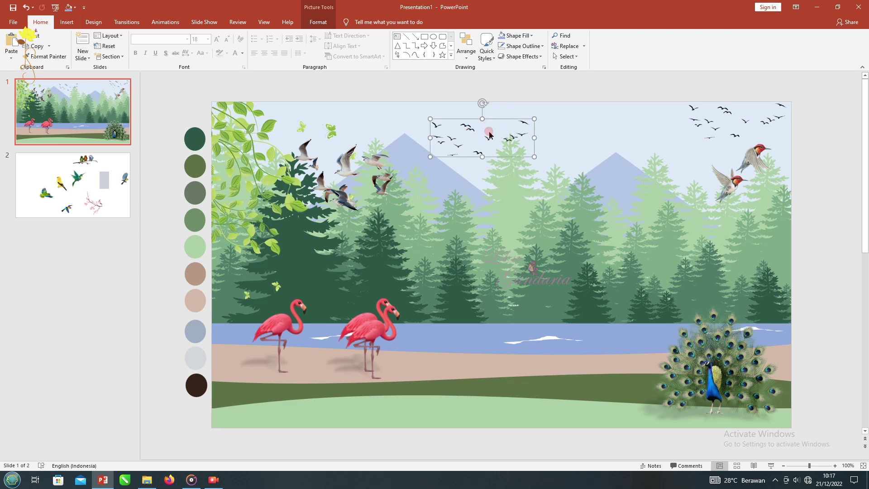
pyautogui.moveTo(531, 123); pyautogui.dragTo(484, 139)
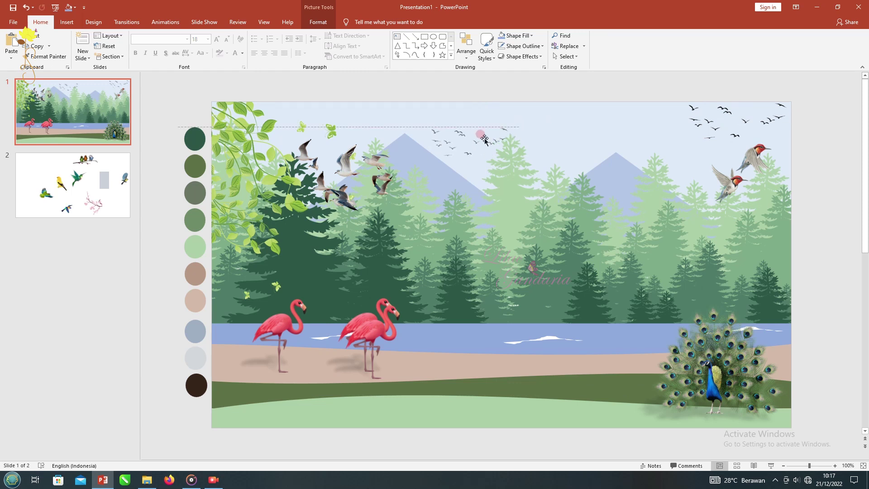
pyautogui.moveTo(460, 127); pyautogui.dragTo(551, 139)
pyautogui.moveTo(343, 174); pyautogui.dragTo(424, 142)
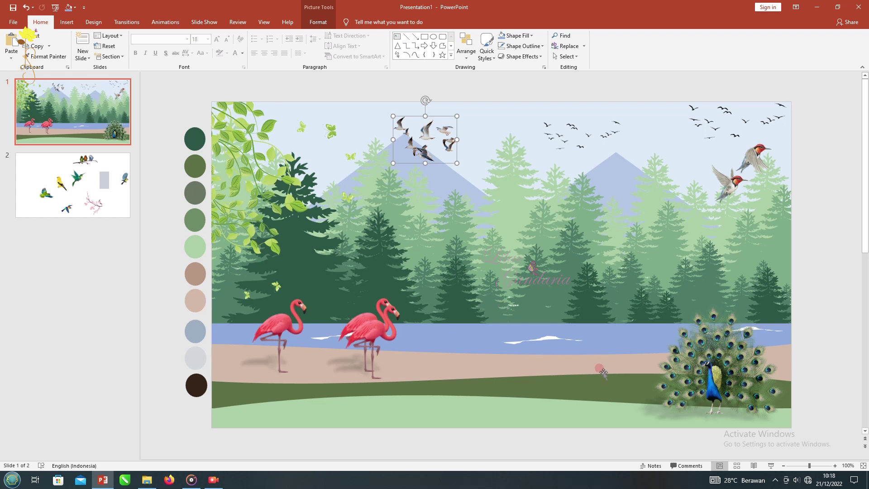
pyautogui.click(726, 183)
# Give the hummingbirds an outer shadow, flip them horizontally and move them beside the top-left leaves
pyautogui.click(520, 56)
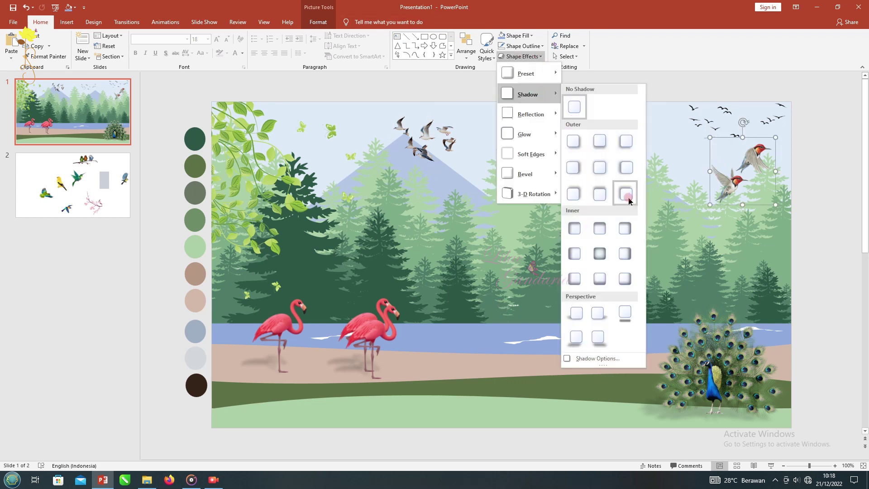
pyautogui.click(512, 56)
pyautogui.click(318, 21)
pyautogui.click(738, 56)
pyautogui.click(747, 103)
pyautogui.moveTo(737, 162)
pyautogui.mouseDown()
pyautogui.moveTo(350, 168)
pyautogui.moveTo(281, 131)
pyautogui.mouseUp()
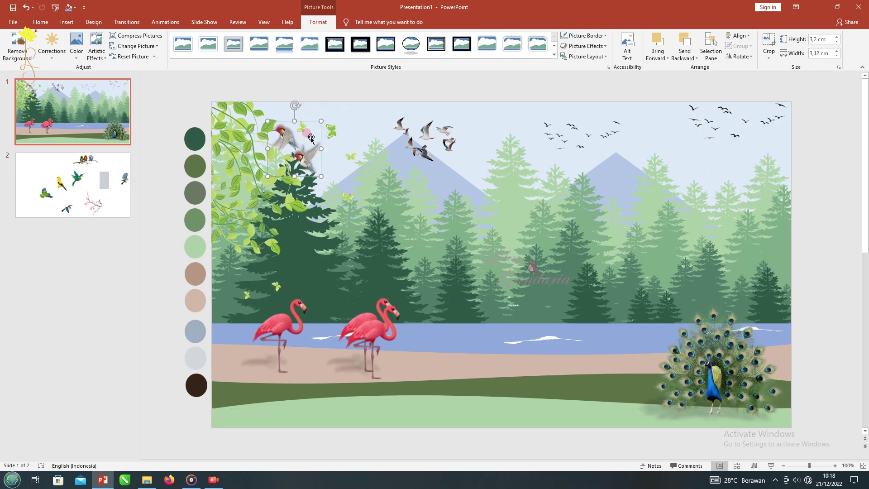
# Bring slide 2's grey rectangle onto the forest slide and rotate it right 90° to lie horizontally
pyautogui.click(185, 253)
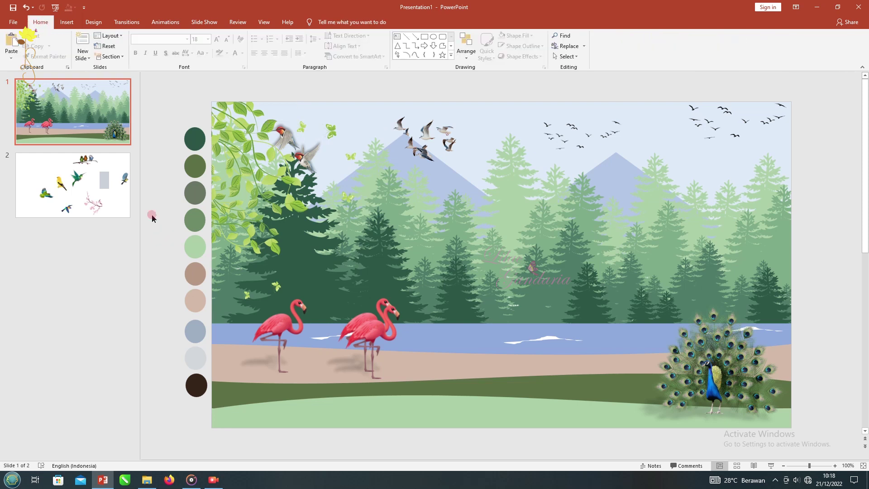
pyautogui.scroll(-1, 400, 264)
pyautogui.click(647, 237)
pyautogui.scroll(1, 428, 194)
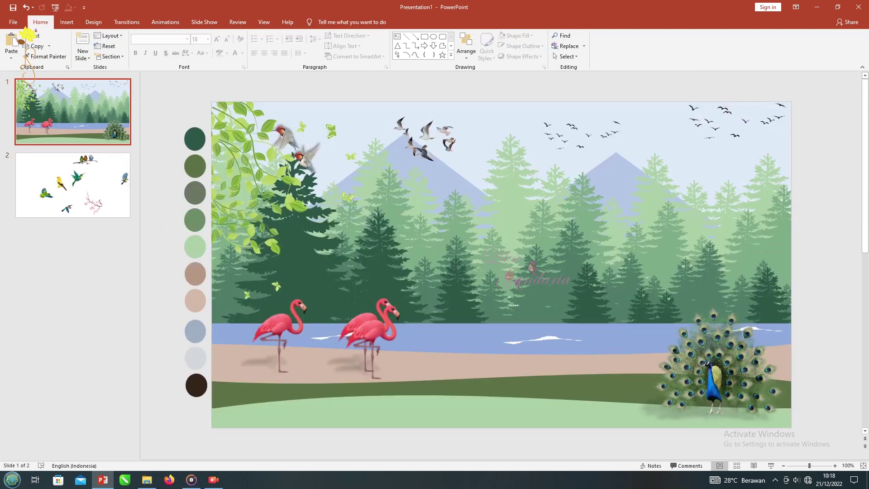
pyautogui.hotkey('ctrl', 'v')
pyautogui.click(318, 22)
pyautogui.click(740, 56)
pyautogui.click(760, 78)
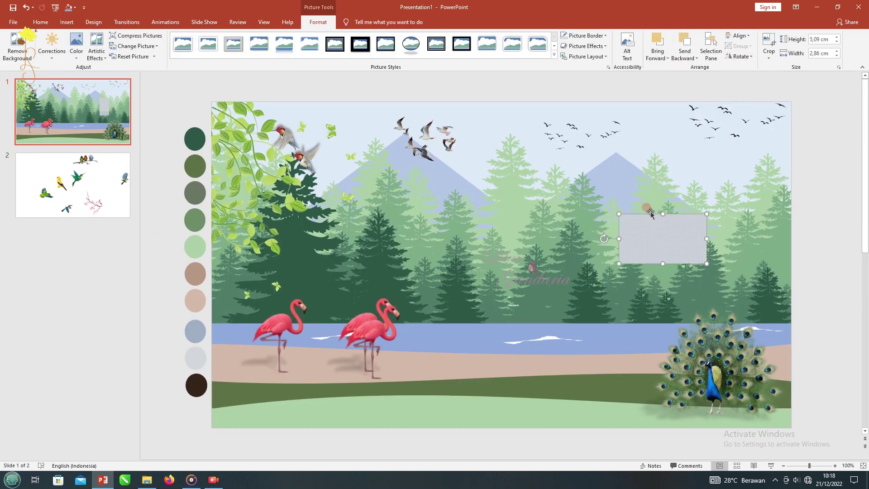
# Stretch the grey rectangle wider across the sky and crop it down to a strip
pyautogui.moveTo(618, 238); pyautogui.dragTo(308, 239)
pyautogui.moveTo(507, 213); pyautogui.dragTo(508, 157)
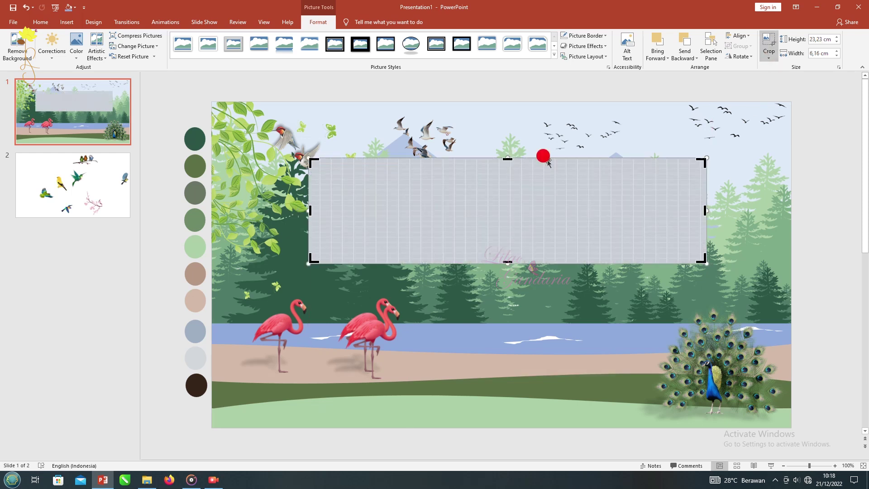
pyautogui.moveTo(310, 162)
pyautogui.mouseDown()
pyautogui.moveTo(484, 204)
pyautogui.moveTo(388, 192)
pyautogui.moveTo(388, 203)
pyautogui.mouseUp()
pyautogui.press('Escape')
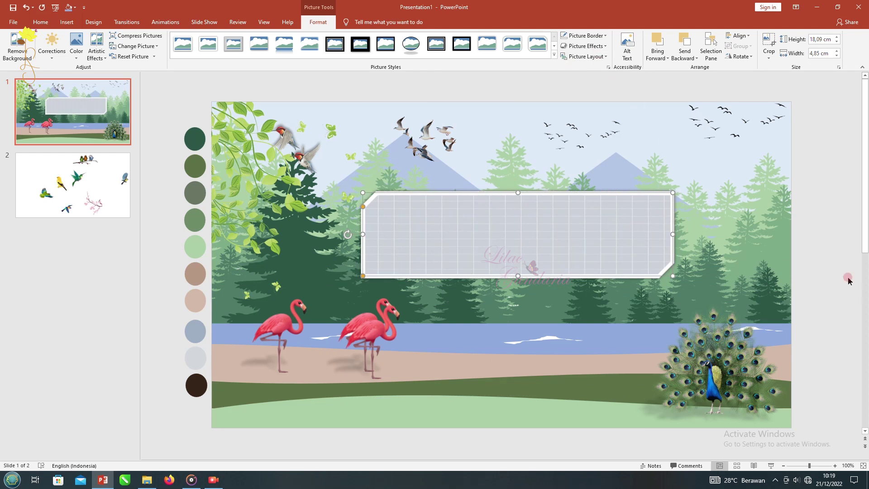
# Apply a texture artistic effect and a 1 pt white border to the grey panel
pyautogui.click(96, 47)
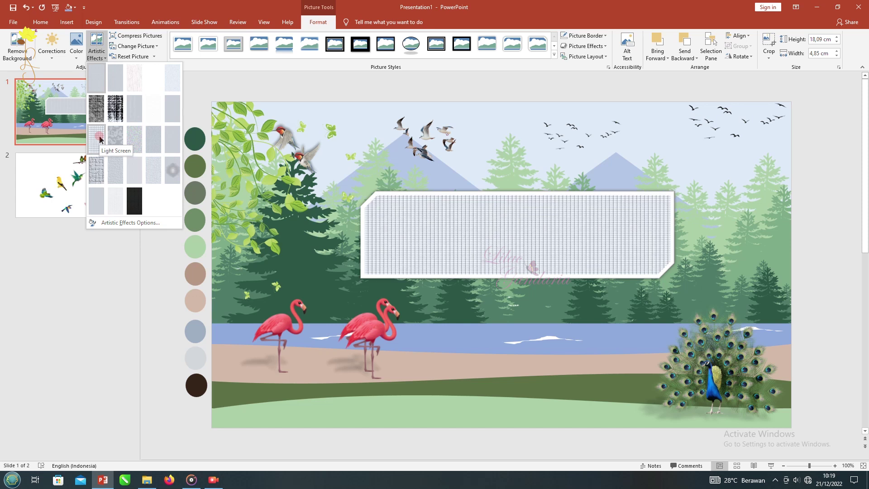
pyautogui.click(116, 170)
pyautogui.click(584, 35)
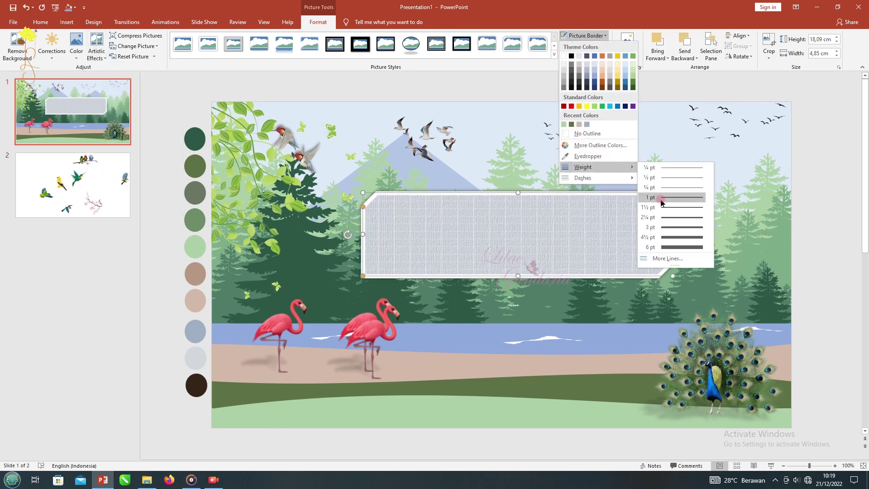
pyautogui.click(681, 247)
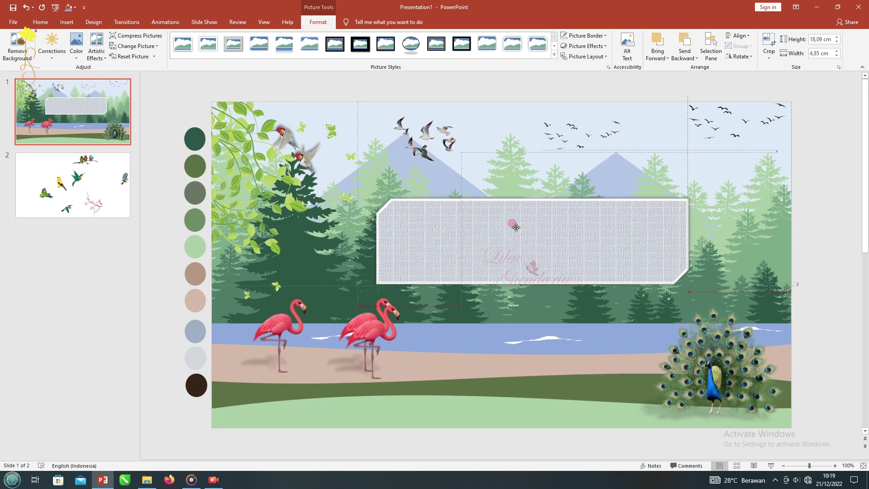
pyautogui.click(163, 97)
pyautogui.press('pagedown')
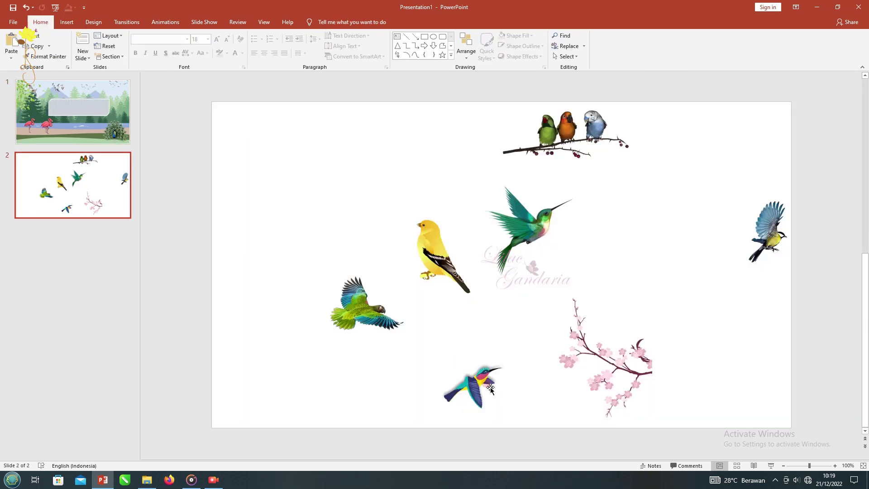
# Move the yellow bird and bottom hummingbird to slide 1, perched on the panel's corners
pyautogui.click(490, 388)
pyautogui.keyDown('shift'); pyautogui.click(425, 240); pyautogui.keyUp('shift')
pyautogui.hotkey('ctrl', 'x')
pyautogui.click(107, 120)
pyautogui.hotkey('ctrl', 'v')
pyautogui.click(416, 217)
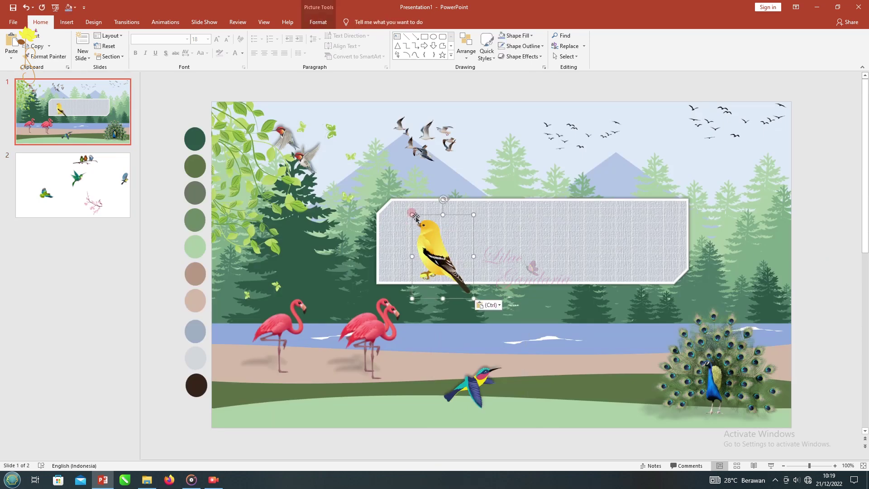
pyautogui.moveTo(416, 217); pyautogui.dragTo(669, 162)
pyautogui.moveTo(478, 390); pyautogui.dragTo(396, 237)
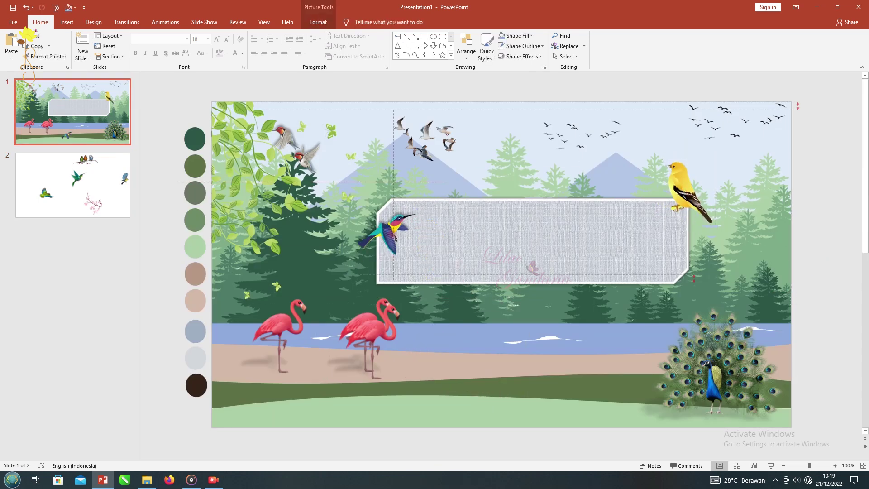
# Adjust the yellow bird's picture effect options
pyautogui.click(679, 181)
pyautogui.click(520, 56)
pyautogui.click(844, 273)
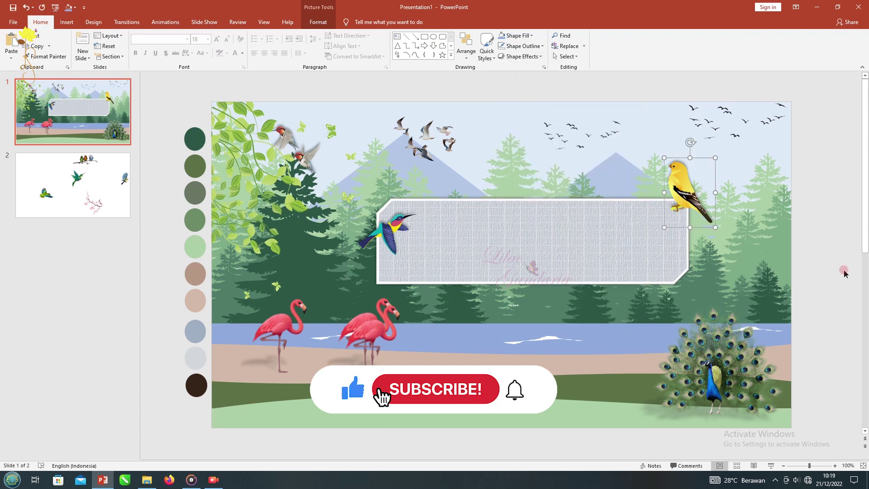
pyautogui.click(831, 253)
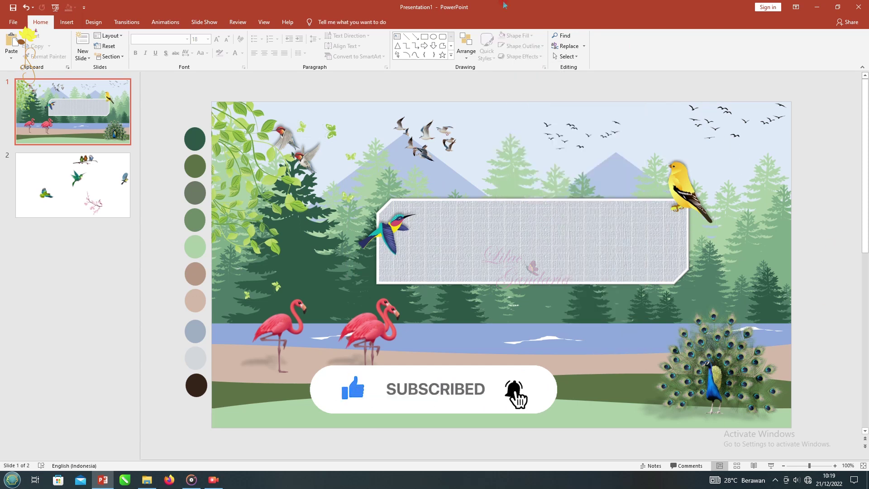
pyautogui.click(399, 37)
# Add a centred 'Bird PPT Theme' title in Berlin Sans FB Demi, size 66, inside the panel
pyautogui.moveTo(421, 216); pyautogui.dragTo(589, 271)
pyautogui.write('Bird PPT Theme')
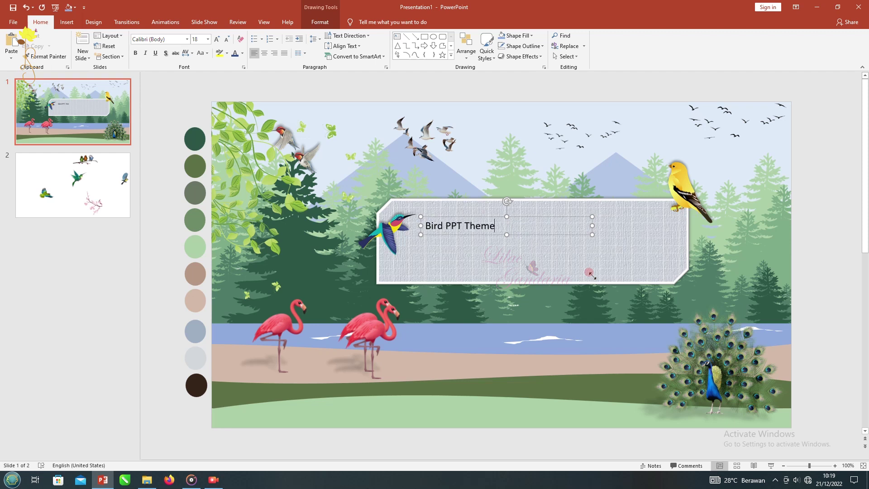
pyautogui.hotkey('ctrl', 'a')
pyautogui.hotkey('ctrl', 'e')
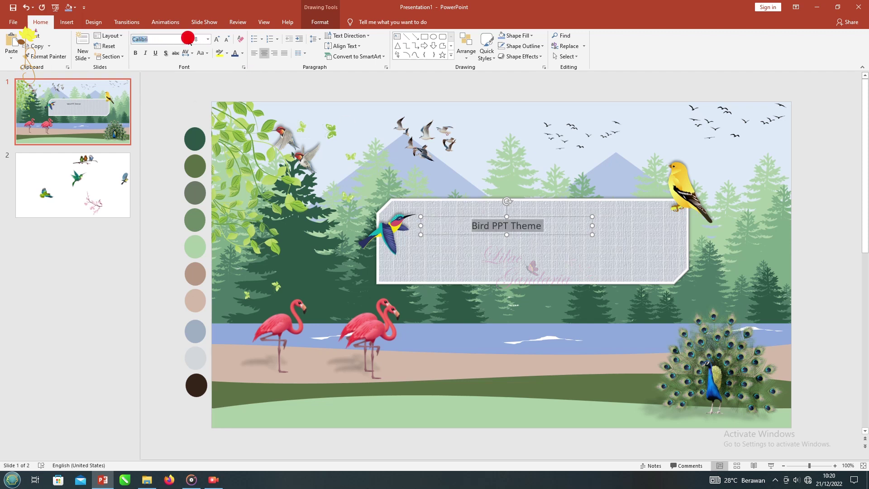
pyautogui.click(188, 39)
pyautogui.scroll(-3, 207, 316)
pyautogui.click(194, 297)
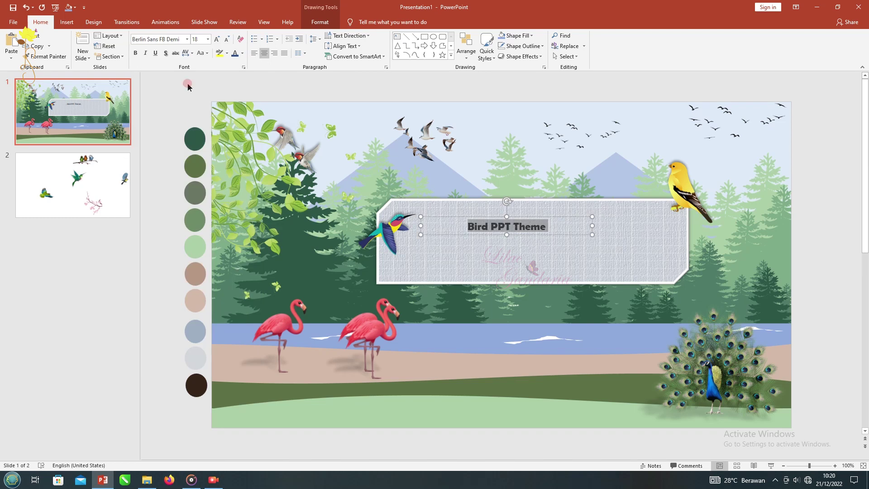
pyautogui.click(209, 39)
pyautogui.click(199, 217)
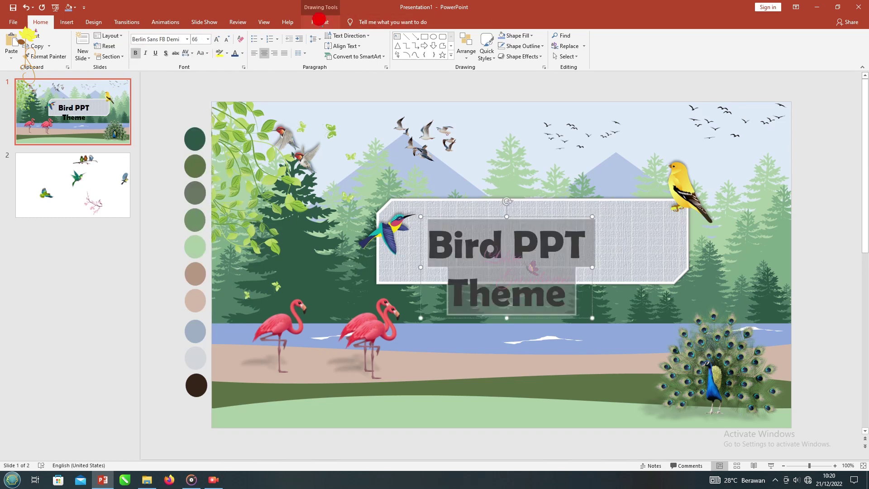
# Widen the title box to one line, nudge the hummingbird up, and add an inner text shadow
pyautogui.click(325, 23)
pyautogui.click(468, 57)
pyautogui.moveTo(592, 267); pyautogui.dragTo(730, 281)
pyautogui.moveTo(508, 217); pyautogui.dragTo(472, 210)
pyautogui.moveTo(385, 235)
pyautogui.mouseDown()
pyautogui.moveTo(373, 225)
pyautogui.moveTo(382, 209)
pyautogui.mouseUp()
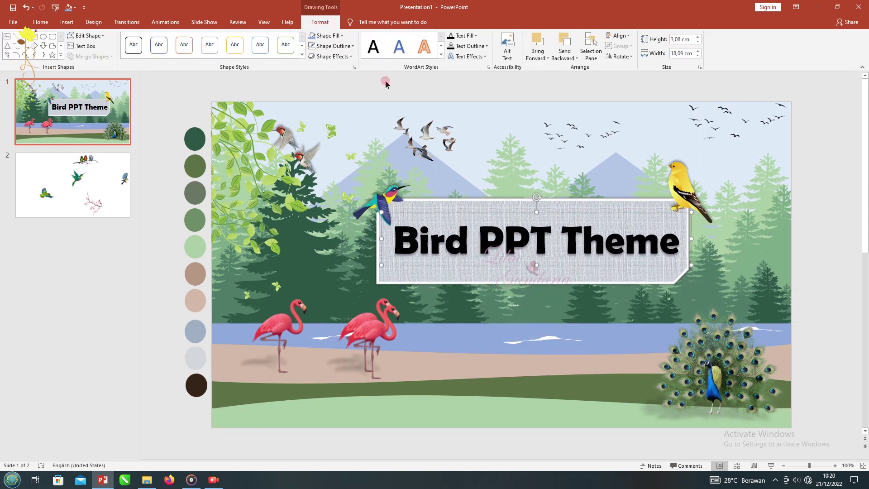
pyautogui.click(469, 56)
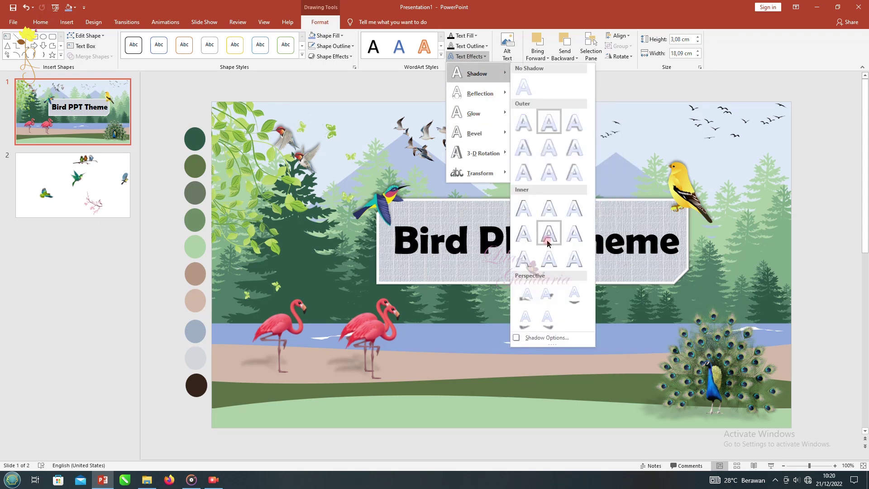
pyautogui.click(547, 255)
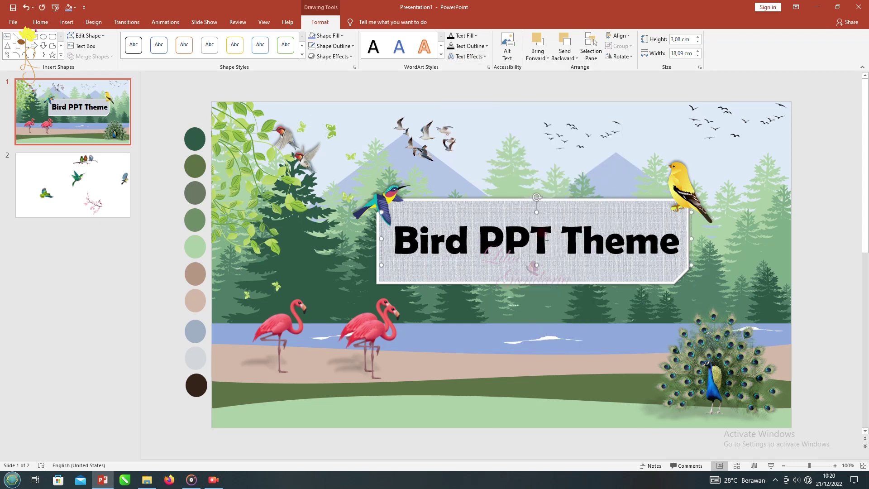
pyautogui.tripleClick(546, 237)
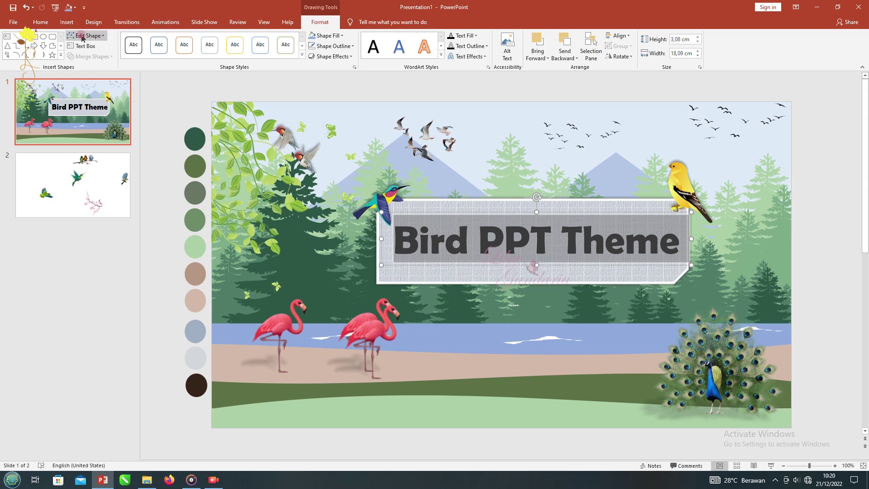
# Colour the title green, with the i in Bird and the first P in light blue
pyautogui.click(166, 86)
pyautogui.click(246, 54)
pyautogui.click(235, 132)
pyautogui.click(456, 244)
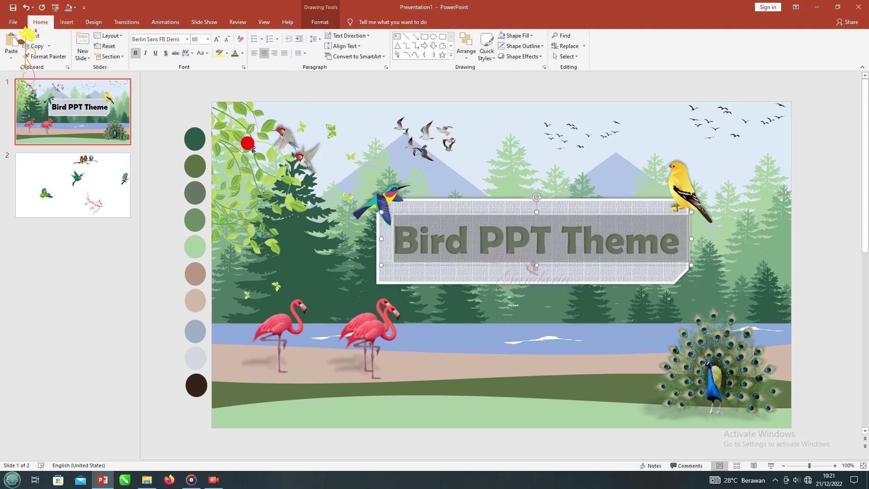
pyautogui.click(243, 56)
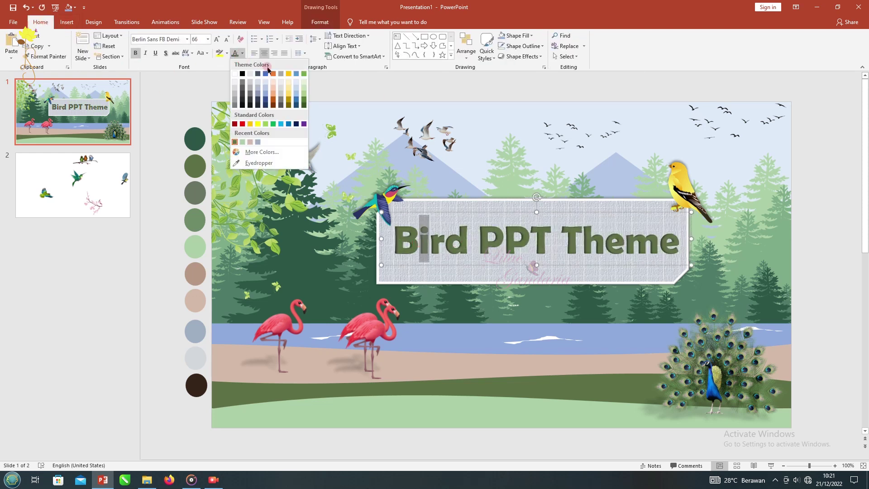
pyautogui.click(266, 94)
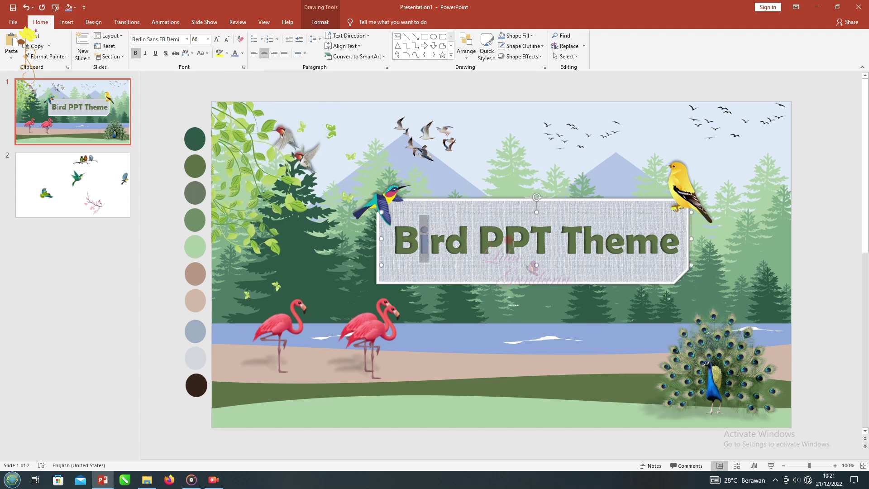
pyautogui.moveTo(504, 240); pyautogui.dragTo(480, 240)
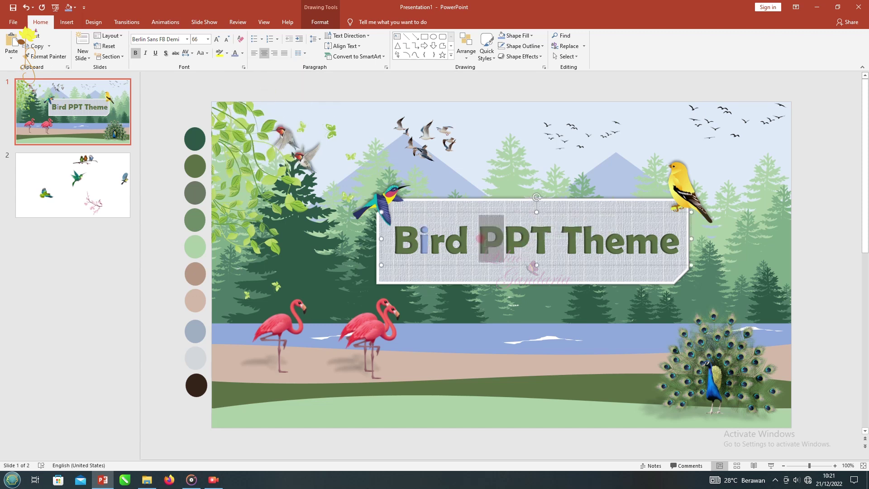
pyautogui.click(238, 54)
# Colour the second P of PPT white
pyautogui.moveTo(551, 240); pyautogui.dragTo(531, 240)
pyautogui.moveTo(661, 245); pyautogui.dragTo(680, 242)
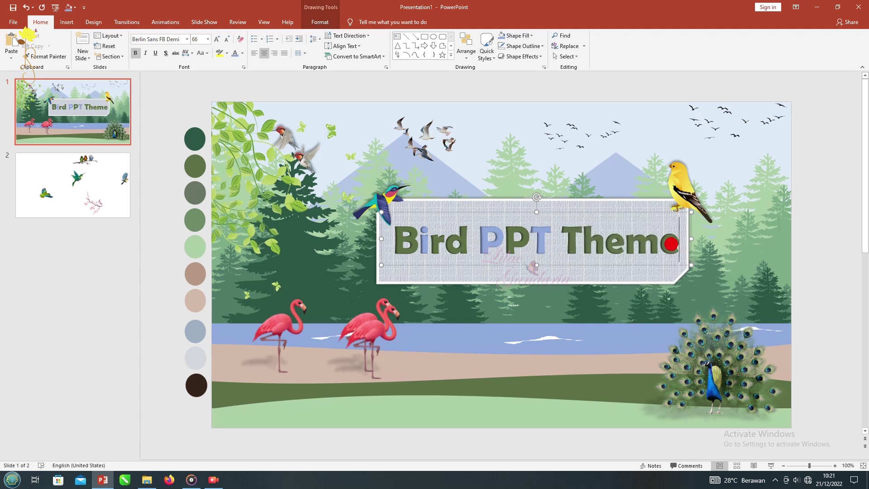
pyautogui.moveTo(529, 240); pyautogui.dragTo(505, 239)
pyautogui.click(242, 52)
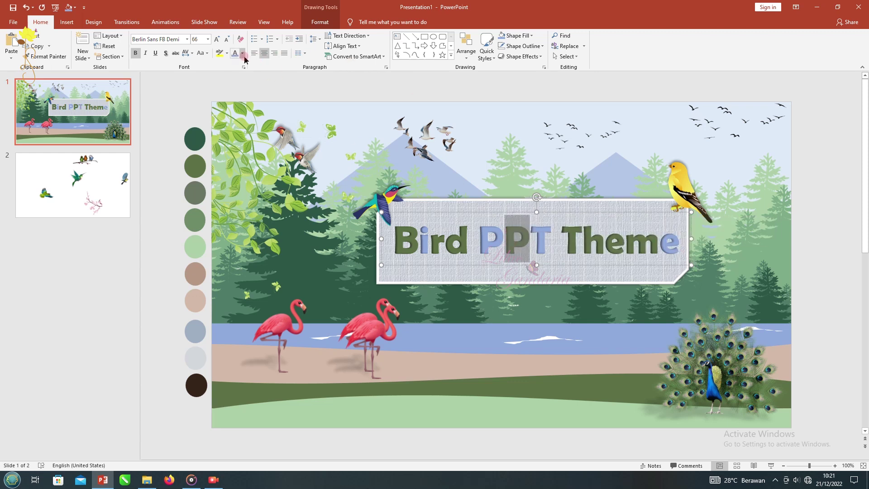
pyautogui.click(253, 122)
# Colour the h in Theme gold and the r in Bird orange-brown
pyautogui.moveTo(625, 253); pyautogui.dragTo(612, 254)
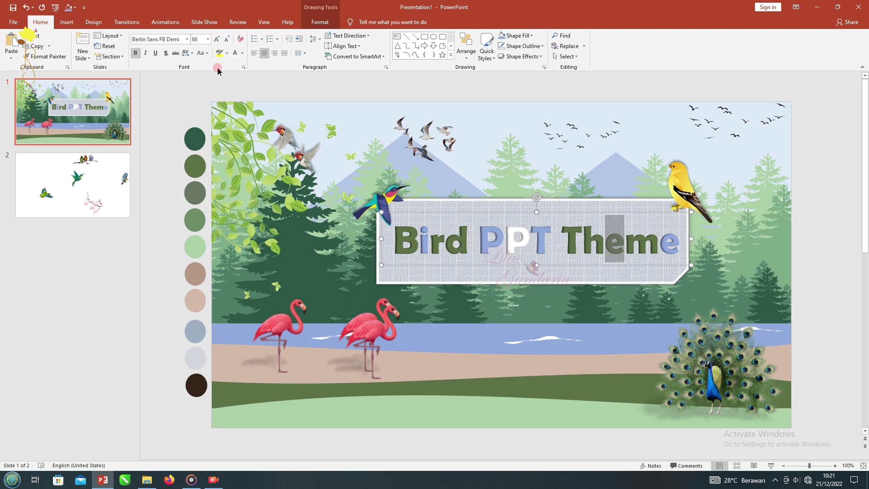
pyautogui.moveTo(576, 240); pyautogui.dragTo(604, 239)
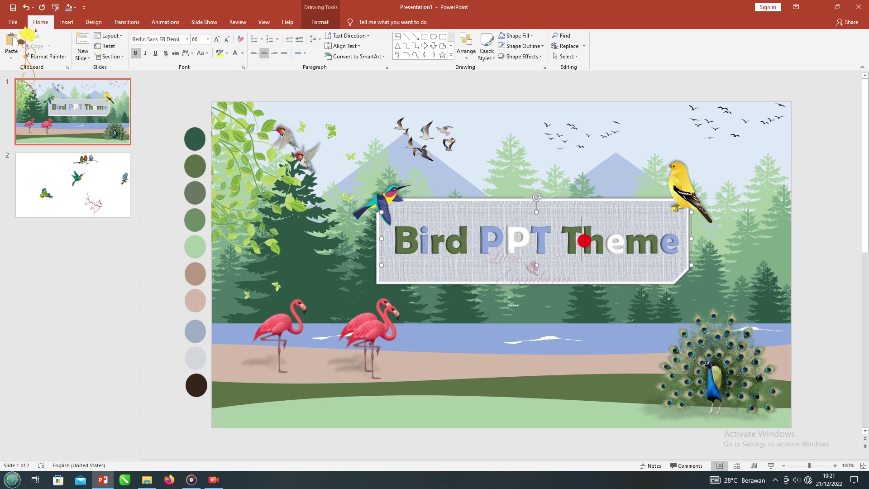
pyautogui.click(243, 53)
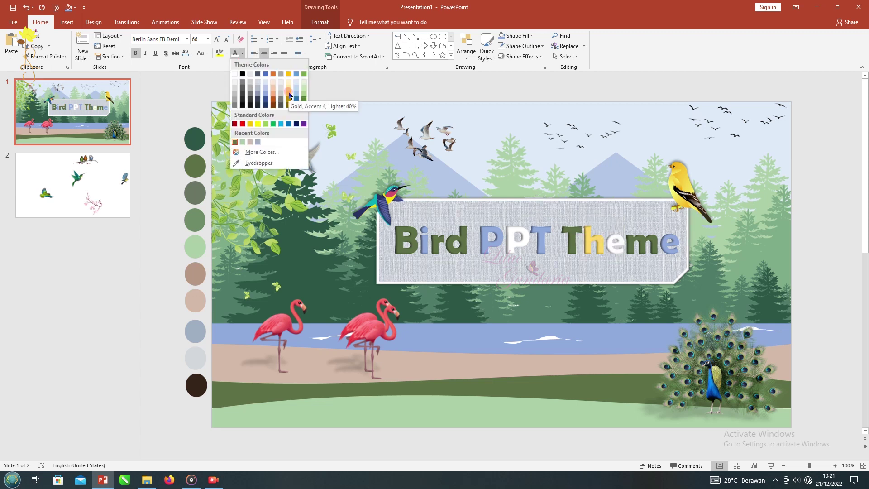
pyautogui.click(289, 99)
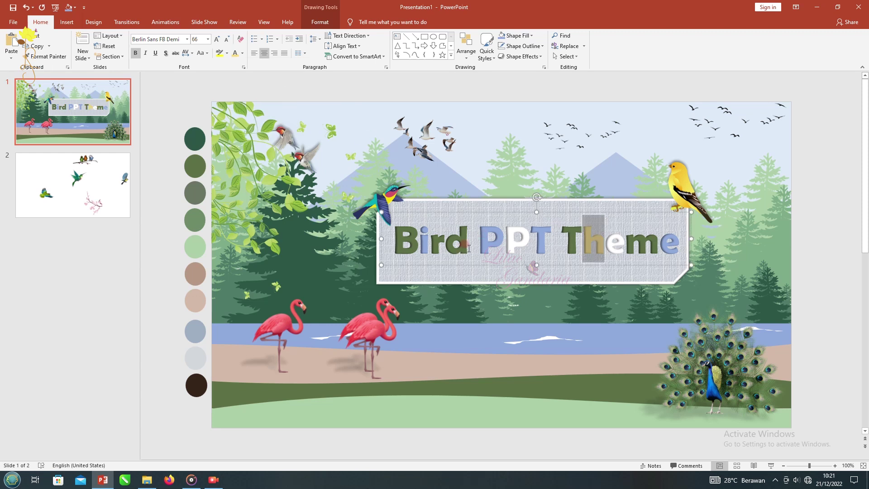
pyautogui.moveTo(445, 240); pyautogui.dragTo(430, 240)
pyautogui.click(243, 54)
pyautogui.click(274, 99)
pyautogui.click(187, 114)
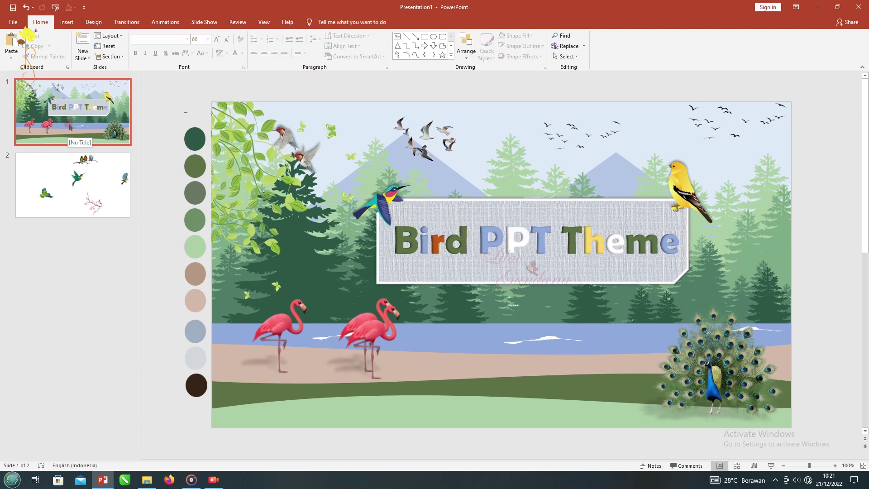
# Duplicate slide 1 and delete the Bird PPT Theme title from the copy
pyautogui.rightClick(70, 123)
pyautogui.click(104, 187)
pyautogui.moveTo(849, 330); pyautogui.dragTo(344, 140)
pyautogui.press('Delete')
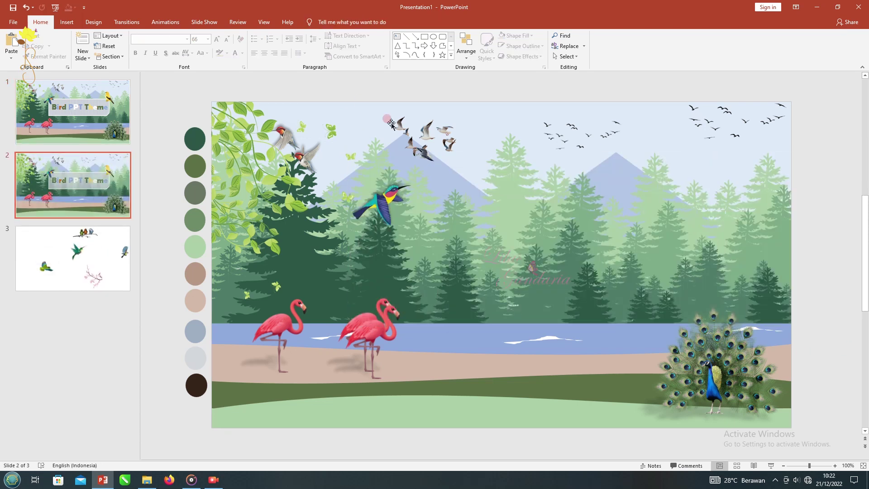
# Delete the leafy vine and both flamingos from the copy and move the hummingbird up-left
pyautogui.click(293, 323)
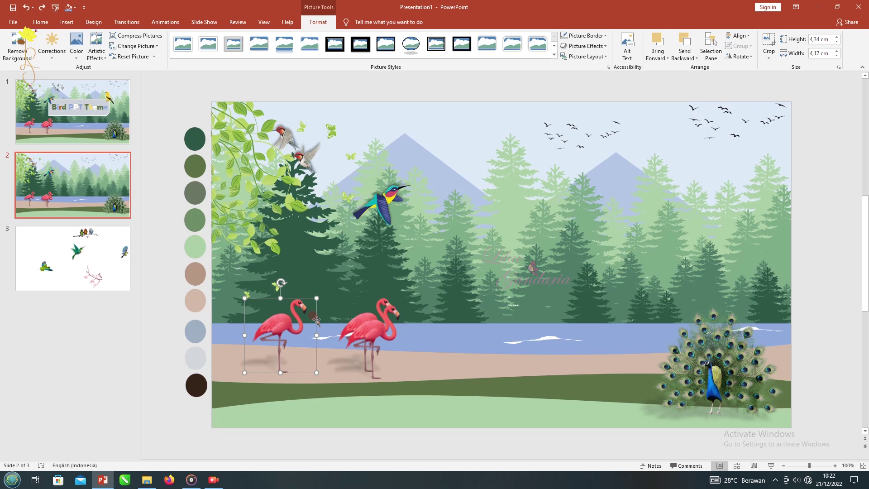
pyautogui.click(723, 381)
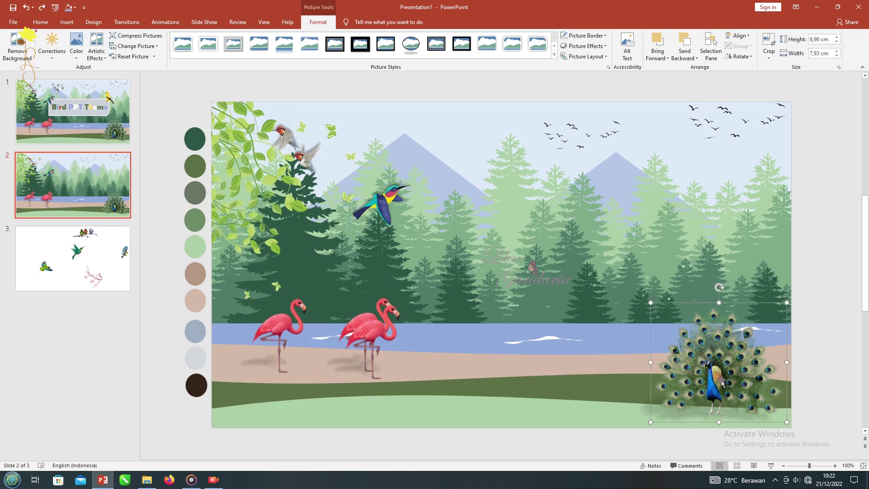
pyautogui.click(294, 154)
pyautogui.press('Delete')
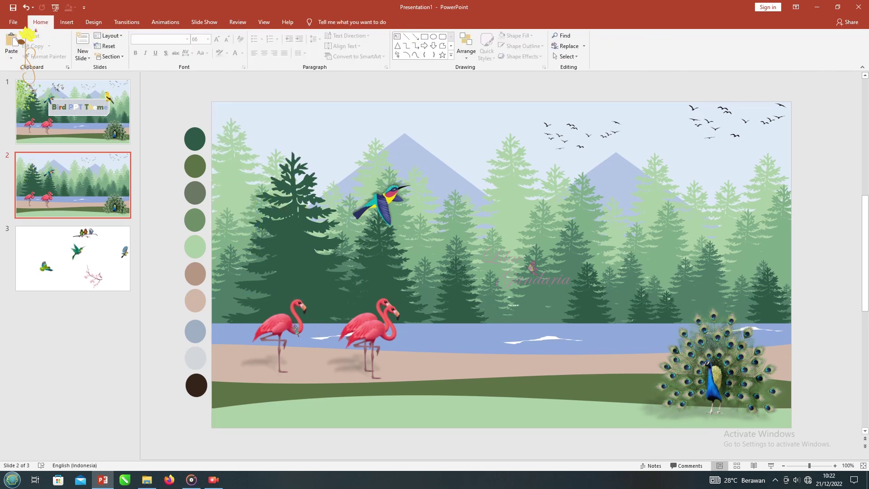
pyautogui.click(283, 312)
pyautogui.press('Delete')
pyautogui.click(361, 328)
pyautogui.press('Delete')
pyautogui.moveTo(380, 204); pyautogui.dragTo(323, 148)
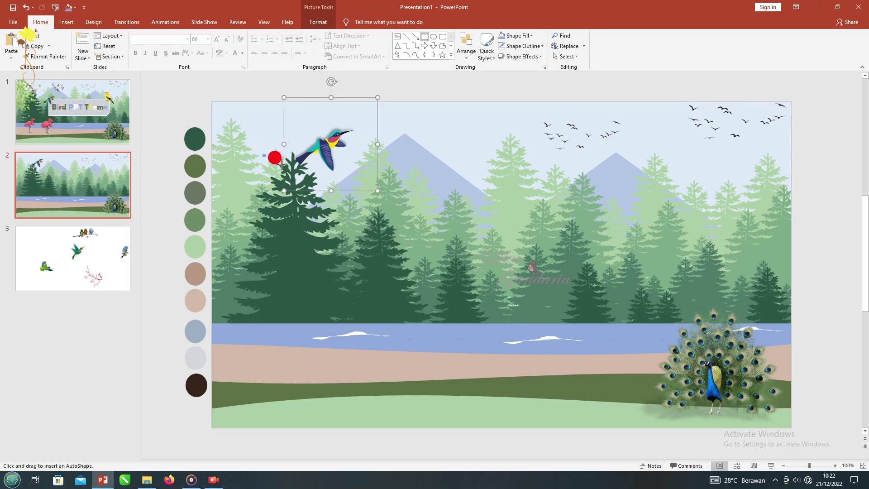
# Draw a large rectangle over slide 2 with a white fill and a dashed outline
pyautogui.moveTo(262, 153); pyautogui.dragTo(671, 413)
pyautogui.click(325, 36)
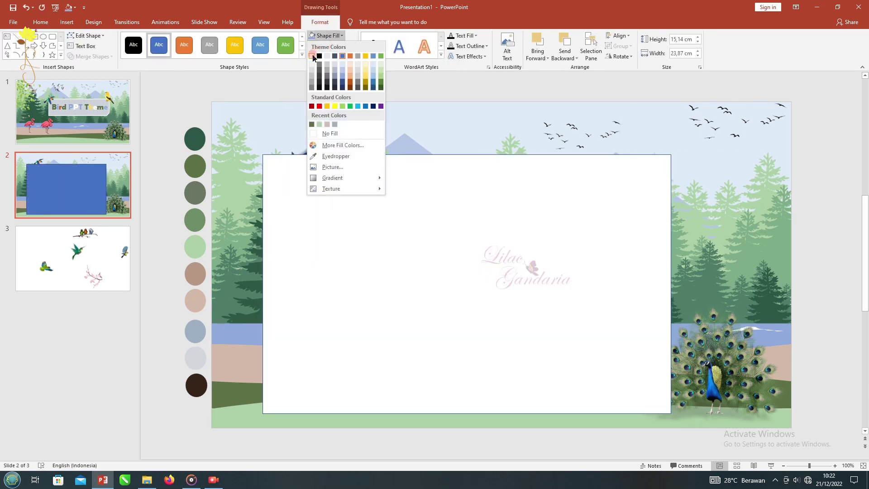
pyautogui.click(312, 56)
pyautogui.click(332, 46)
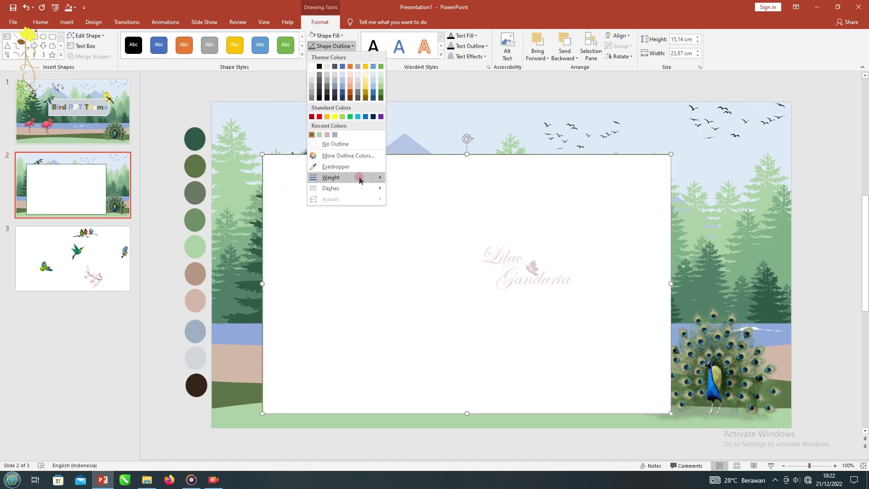
pyautogui.moveTo(330, 188)
pyautogui.click(426, 236)
# Resize the white rectangle into a central panel, enlarge the peacock and shift the panel down-right
pyautogui.moveTo(262, 154); pyautogui.dragTo(331, 162)
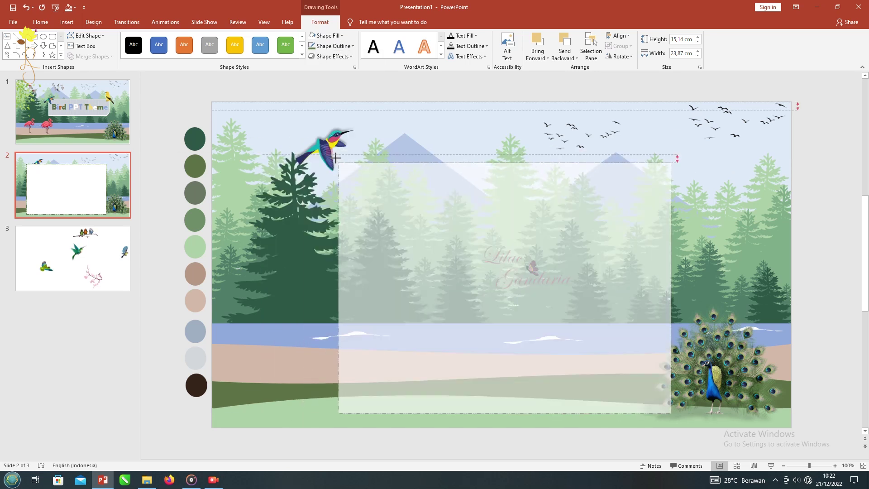
pyautogui.moveTo(500, 412)
pyautogui.mouseDown()
pyautogui.moveTo(497, 285)
pyautogui.moveTo(491, 306)
pyautogui.mouseUp()
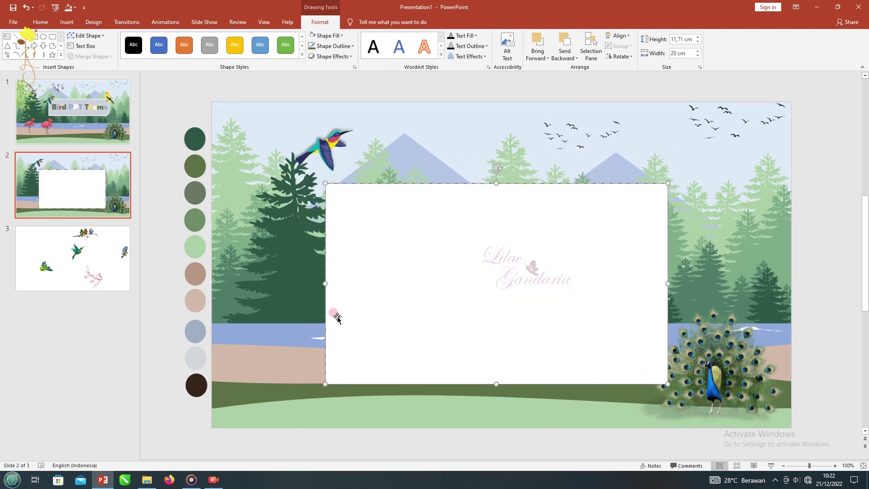
pyautogui.moveTo(325, 281); pyautogui.dragTo(297, 284)
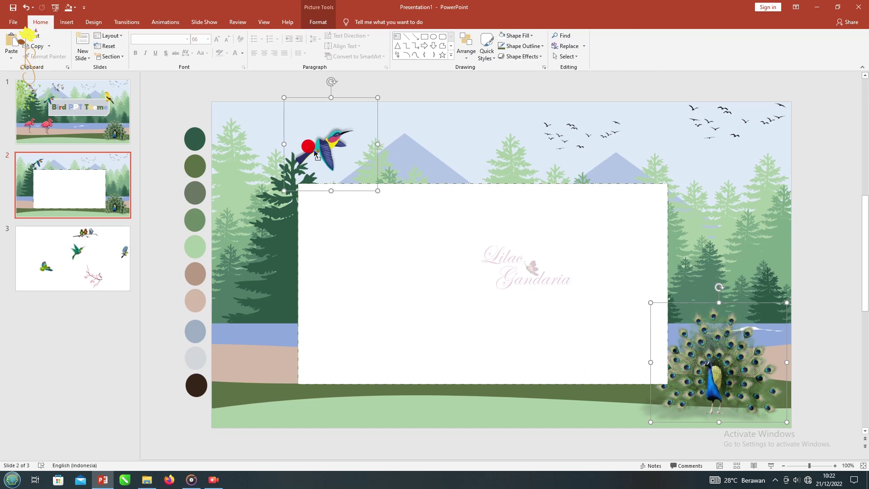
pyautogui.moveTo(655, 305); pyautogui.dragTo(621, 267)
pyautogui.moveTo(547, 279); pyautogui.dragTo(565, 296)
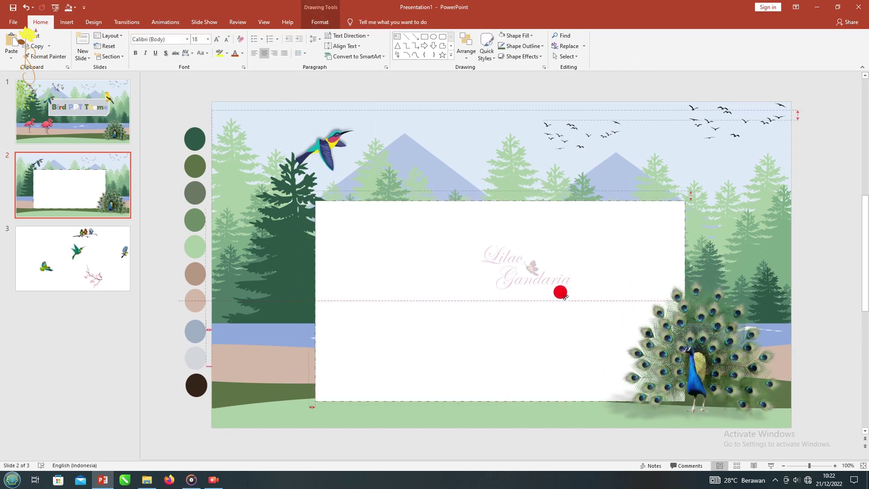
# Enlarge the panel slightly and add a 'Title Here' text box in CityBlueprint, 48 pt
pyautogui.moveTo(316, 199)
pyautogui.mouseDown()
pyautogui.moveTo(305, 174)
pyautogui.moveTo(351, 200)
pyautogui.mouseUp()
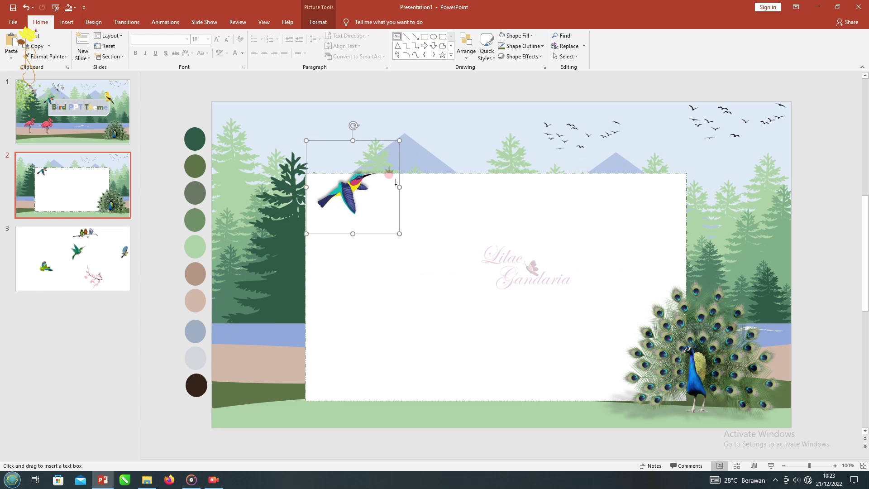
pyautogui.moveTo(418, 177); pyautogui.dragTo(526, 208)
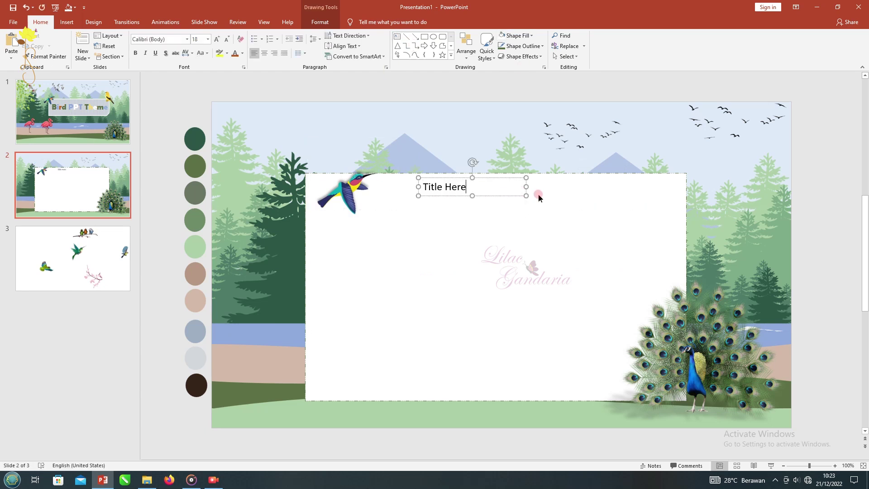
pyautogui.click(187, 40)
pyautogui.scroll(-3, 194, 321)
pyautogui.scroll(-2, 194, 325)
pyautogui.click(194, 330)
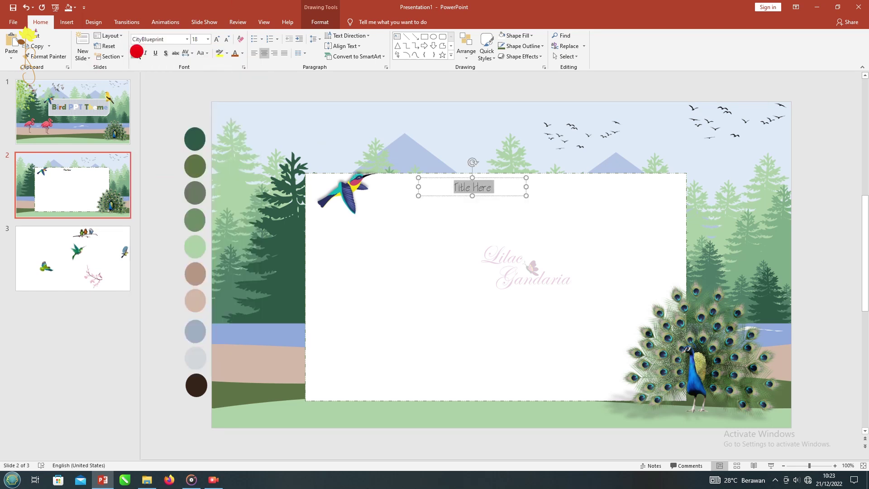
pyautogui.click(207, 39)
pyautogui.click(198, 186)
# Give 'Title Here' a shadow text effect and widen its box to fit one line
pyautogui.click(320, 22)
pyautogui.click(468, 56)
pyautogui.click(516, 167)
pyautogui.moveTo(525, 215)
pyautogui.mouseDown()
pyautogui.moveTo(596, 213)
pyautogui.moveTo(551, 198)
pyautogui.mouseUp()
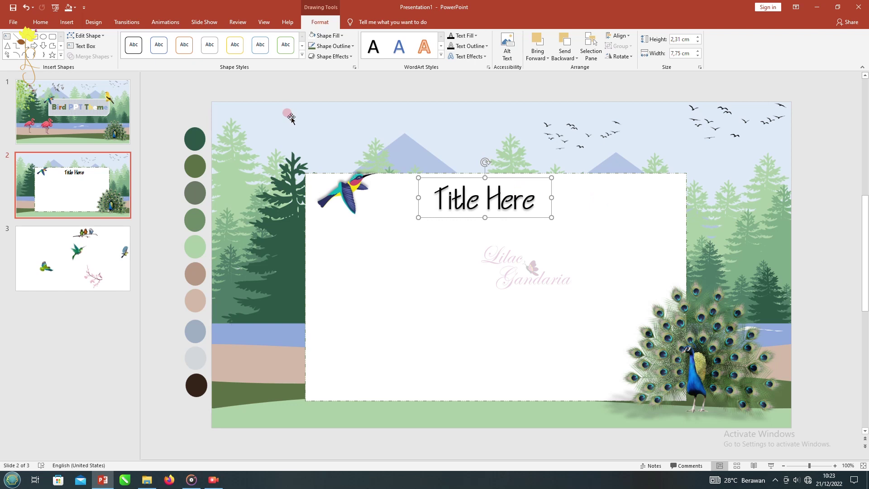
# Make 'Title Here' dark green, nudge it right, and draw a body text box below it
pyautogui.click(36, 24)
pyautogui.click(243, 53)
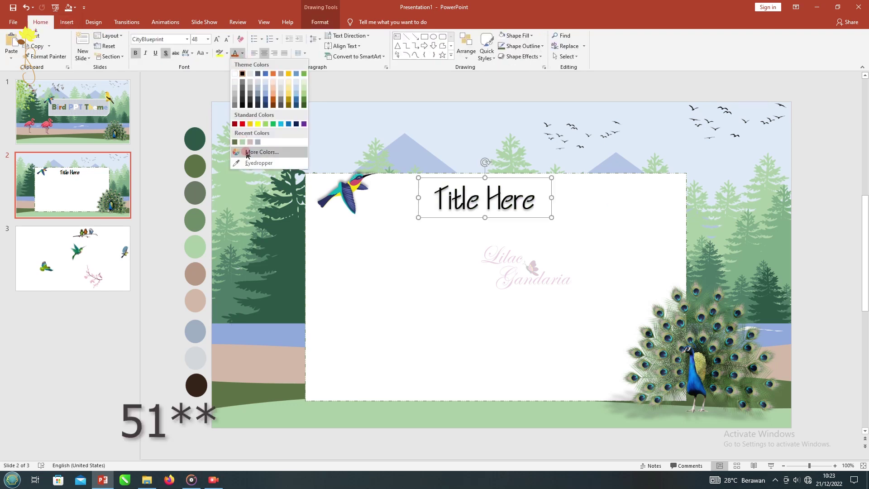
pyautogui.click(302, 104)
pyautogui.moveTo(485, 172); pyautogui.dragTo(505, 173)
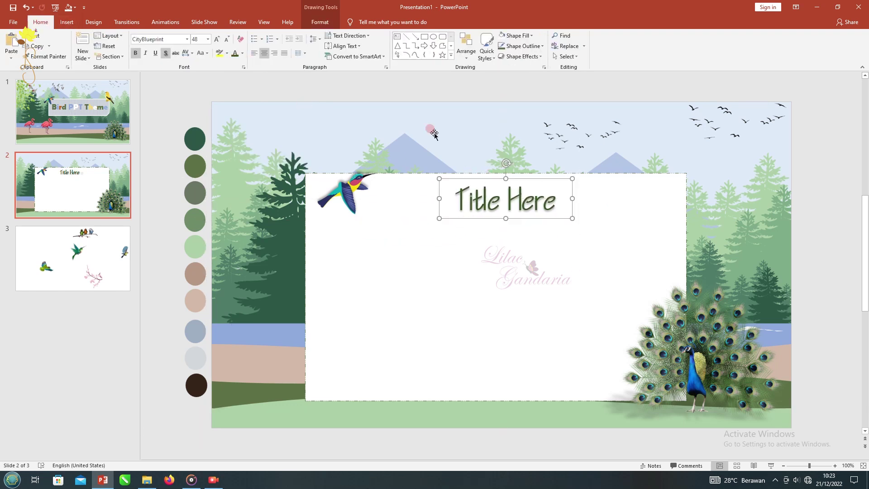
pyautogui.click(390, 84)
pyautogui.moveTo(335, 234); pyautogui.dragTo(572, 360)
pyautogui.write('Teks teks teks teks')
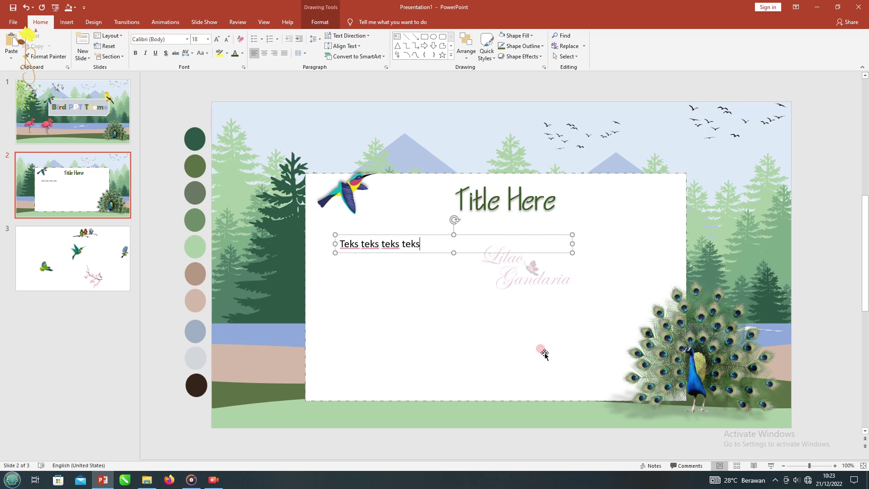
# Paste more repeats of 'teks' into the body text and set it in Kristen ITC with 1.5 line spacing
pyautogui.click(433, 244)
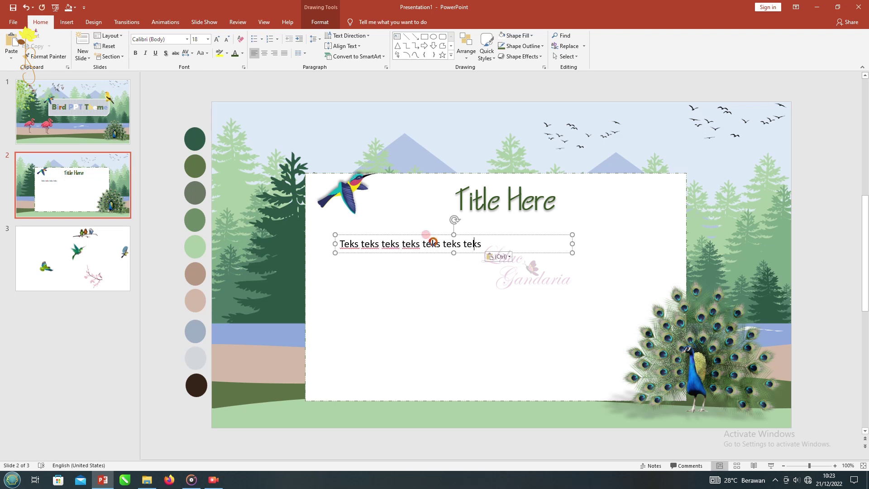
pyautogui.hotkey('ctrl', 'v')
pyautogui.hotkey('ctrl', 'v')
pyautogui.hotkey('ctrl', 'v')
pyautogui.hotkey('ctrl', 'v')
pyautogui.hotkey('ctrl', 'v')
pyautogui.hotkey('ctrl', 'v')
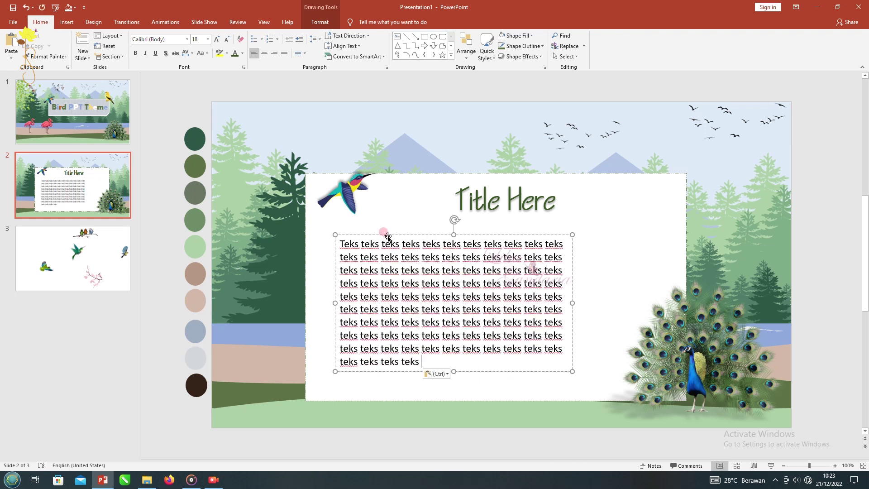
pyautogui.click(187, 39)
pyautogui.click(154, 93)
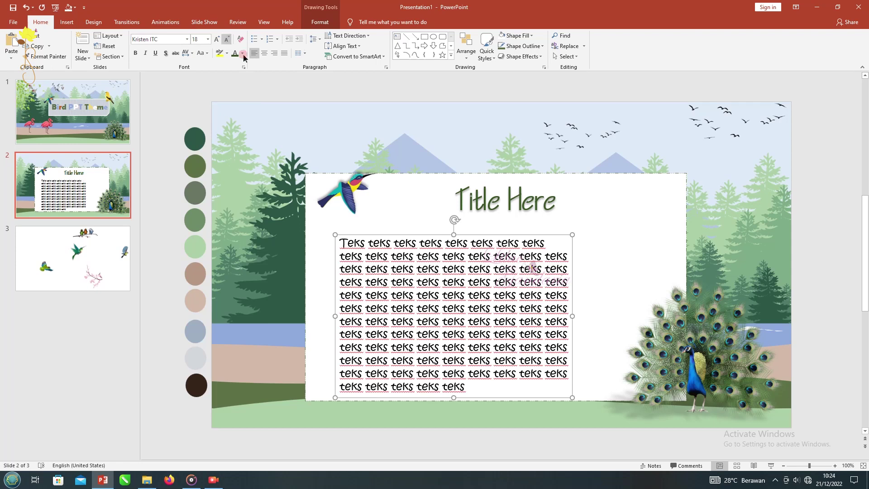
pyautogui.click(316, 39)
pyautogui.click(328, 69)
# Resize and reposition the body text box to fill the panel, then delete slide 3
pyautogui.moveTo(572, 329); pyautogui.dragTo(671, 325)
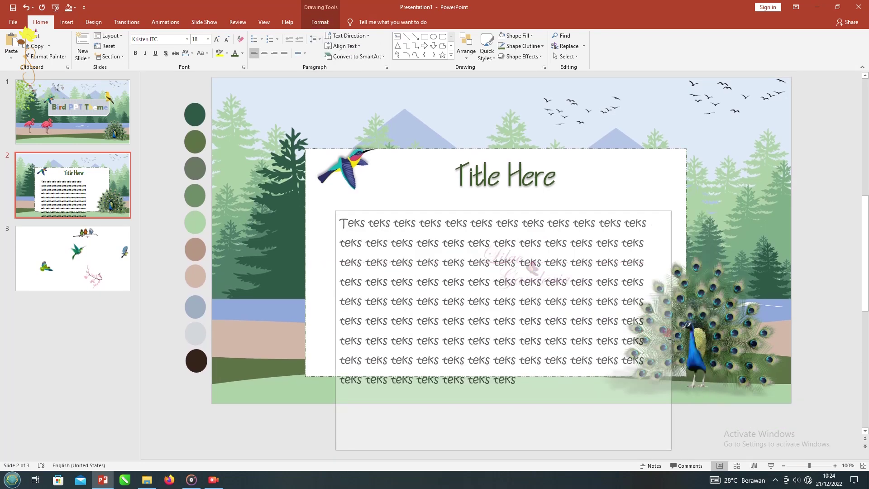
pyautogui.moveTo(519, 404); pyautogui.dragTo(394, 342)
pyautogui.moveTo(416, 235); pyautogui.dragTo(408, 220)
pyautogui.click(830, 281)
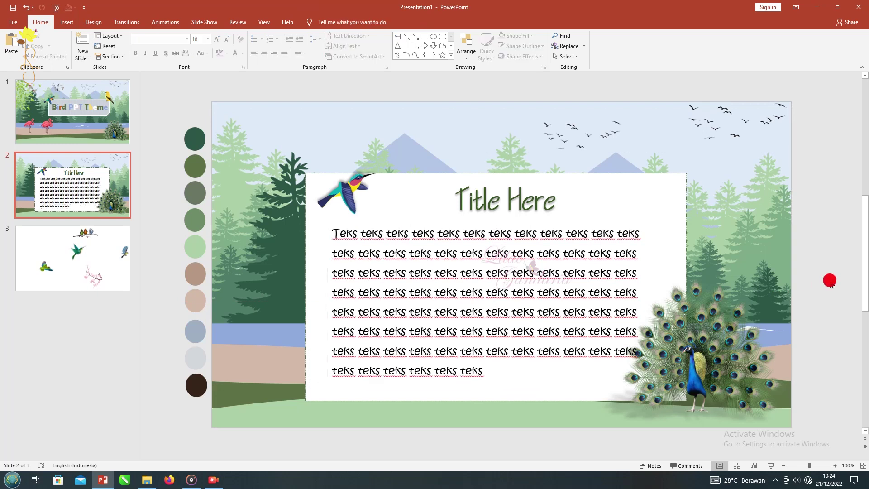
pyautogui.click(80, 267)
pyautogui.press('Delete')
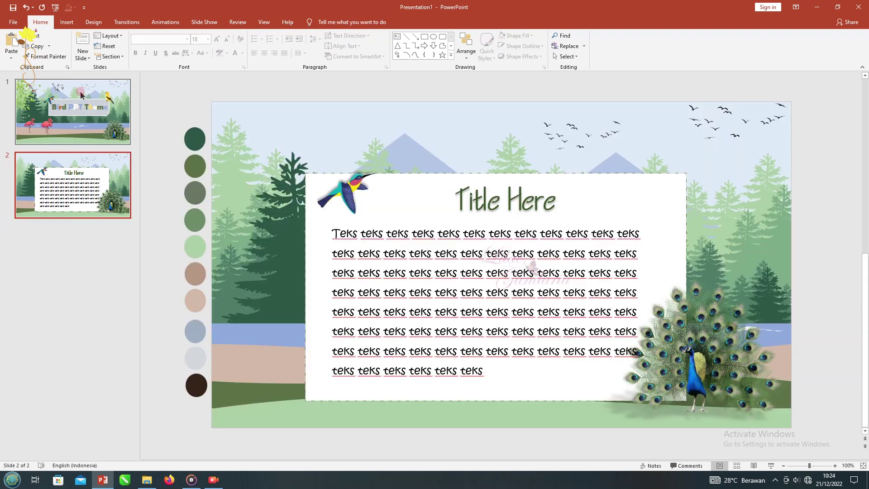
# On the title slide, give the ground and background scenery shapes a Wipe entrance from the right
pyautogui.click(81, 94)
pyautogui.click(165, 22)
pyautogui.click(678, 35)
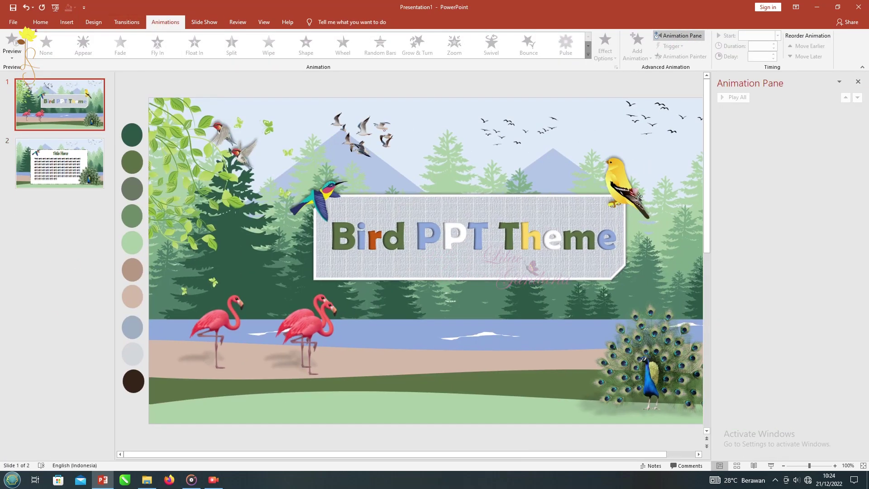
pyautogui.click(782, 465)
pyautogui.click(783, 465)
pyautogui.click(402, 387)
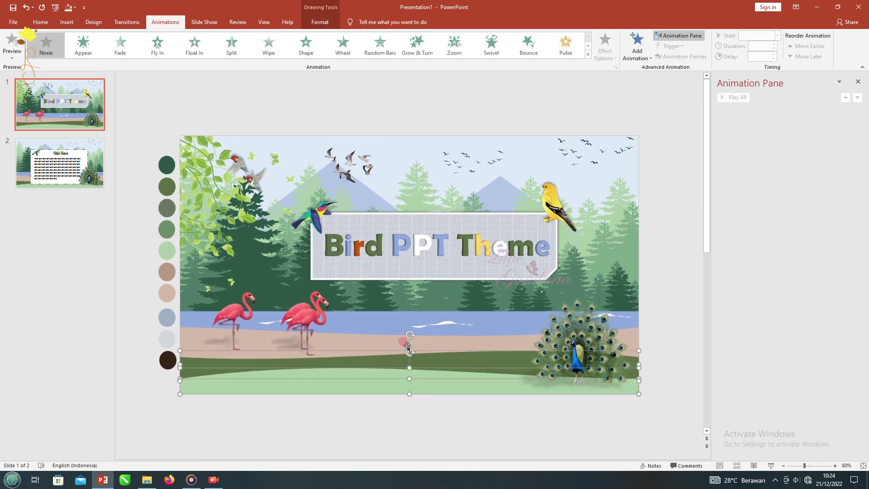
pyautogui.click(398, 138)
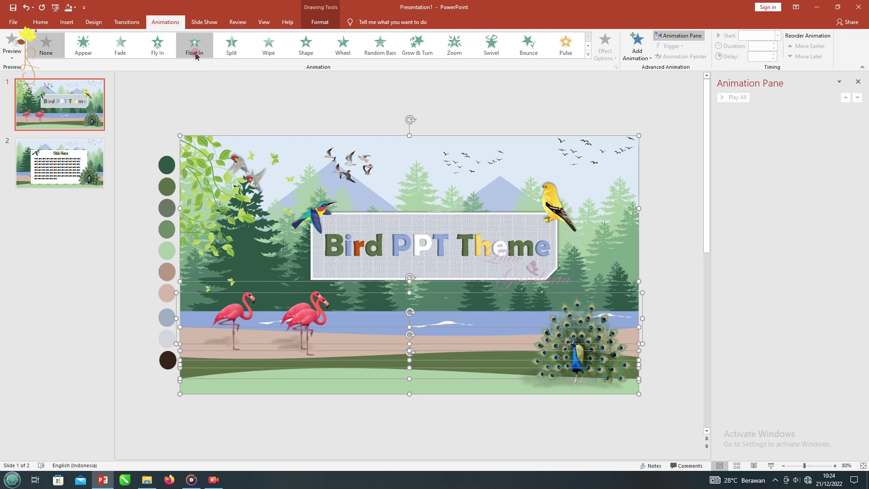
pyautogui.click(268, 45)
pyautogui.click(605, 50)
pyautogui.click(608, 103)
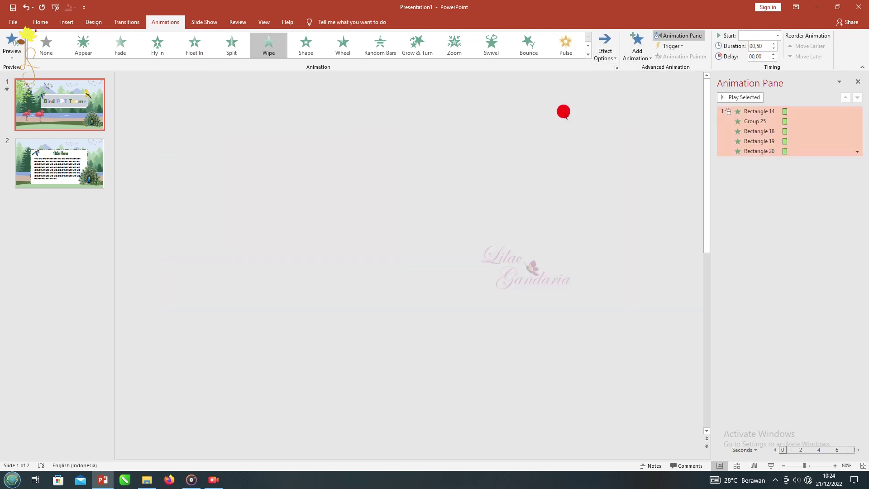
pyautogui.click(605, 49)
pyautogui.click(614, 129)
# Set the two lower ground shapes to wipe in from the right too
pyautogui.click(446, 375)
pyautogui.keyDown('shift'); pyautogui.click(450, 381); pyautogui.keyUp('shift')
pyautogui.click(606, 49)
pyautogui.click(630, 122)
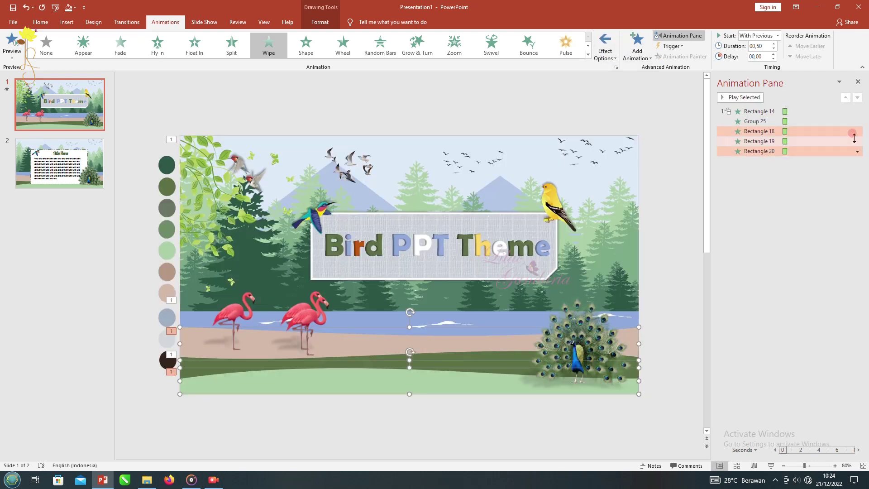
pyautogui.click(363, 187)
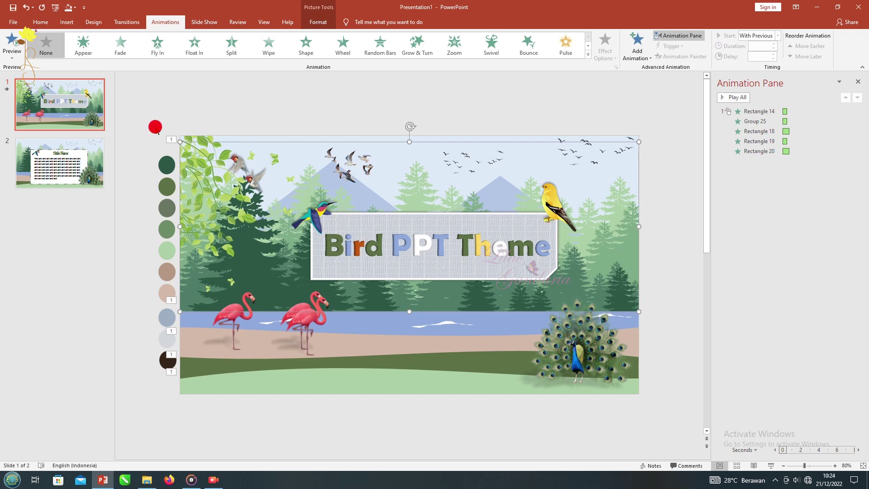
# Select the leafy top-left group, excluding the seagull and hummingbird groups, and give it an entrance animation
pyautogui.moveTo(181, 113); pyautogui.dragTo(634, 317)
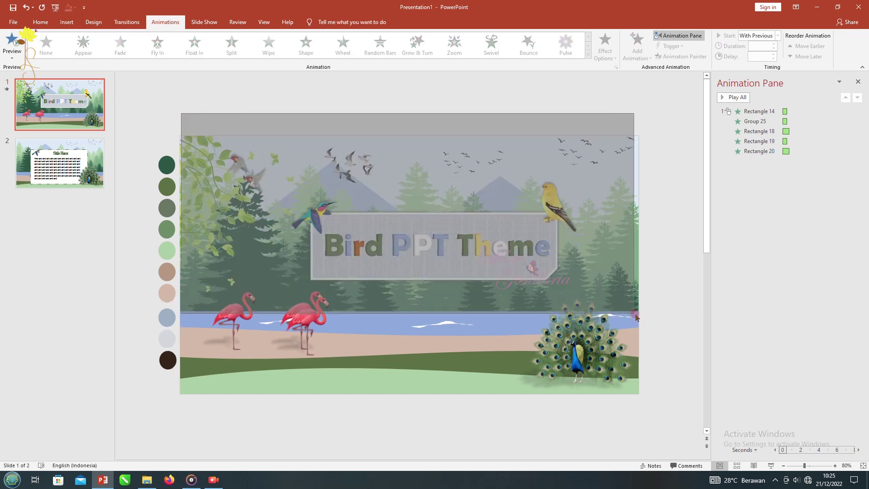
pyautogui.moveTo(641, 319); pyautogui.dragTo(633, 315)
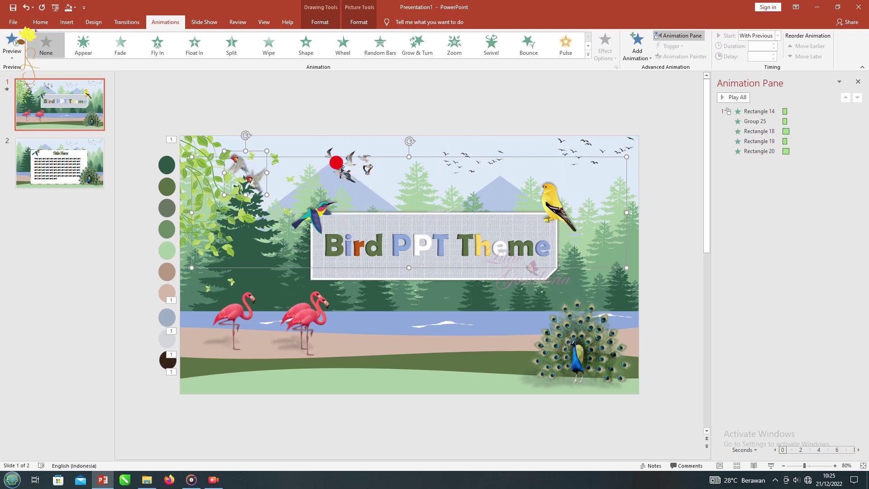
pyautogui.keyDown('shift'); pyautogui.click(348, 165); pyautogui.keyUp('shift')
pyautogui.keyDown('shift'); pyautogui.click(230, 171); pyautogui.keyUp('shift')
pyautogui.click(242, 49)
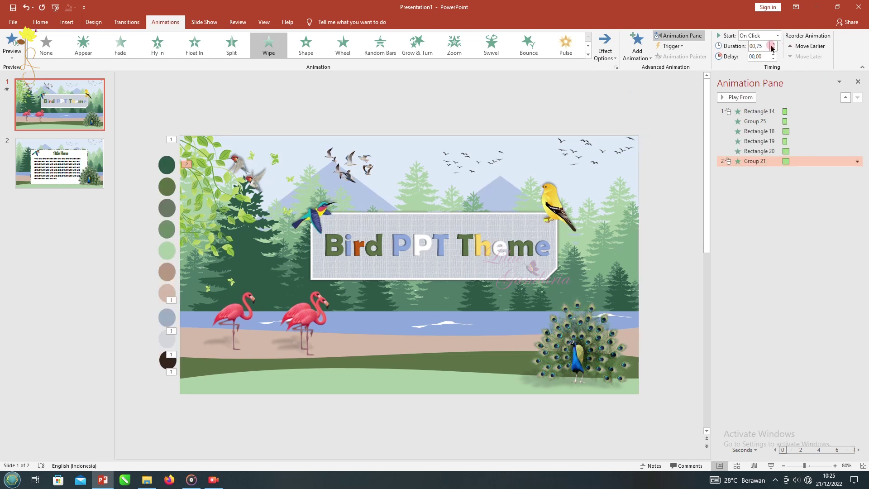
# Apply a Split entrance to the next picture and a directional Wipe to the leafy top-left picture
pyautogui.click(231, 45)
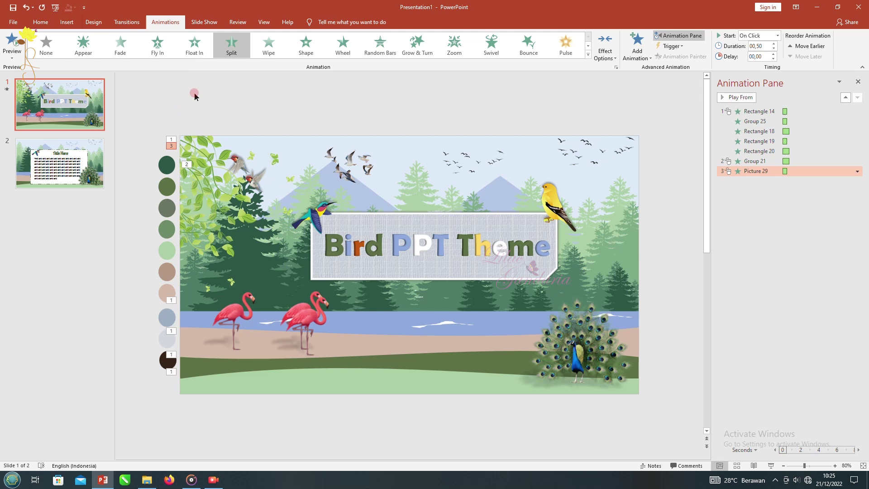
pyautogui.click(204, 153)
pyautogui.click(261, 47)
pyautogui.click(605, 48)
pyautogui.click(616, 141)
# Select the top-left bird and the second flamingo and give them entrances, including Grow & Turn
pyautogui.click(232, 159)
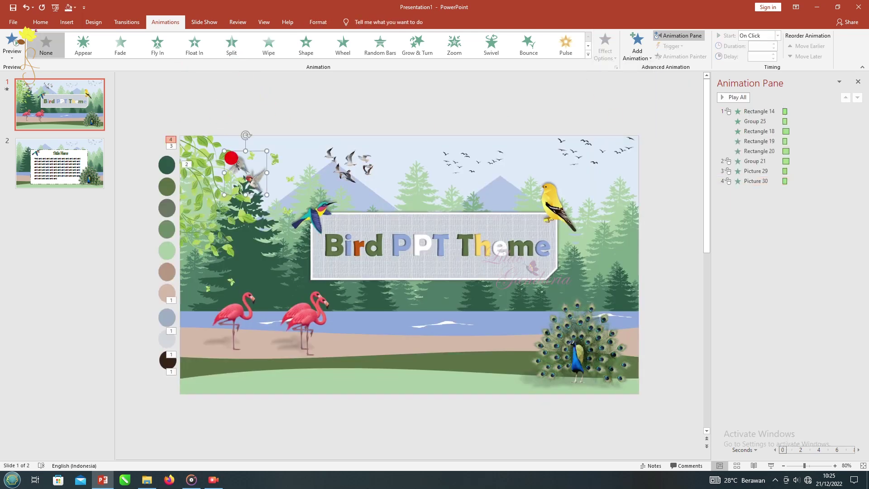
pyautogui.keyDown('shift'); pyautogui.click(288, 320); pyautogui.keyUp('shift')
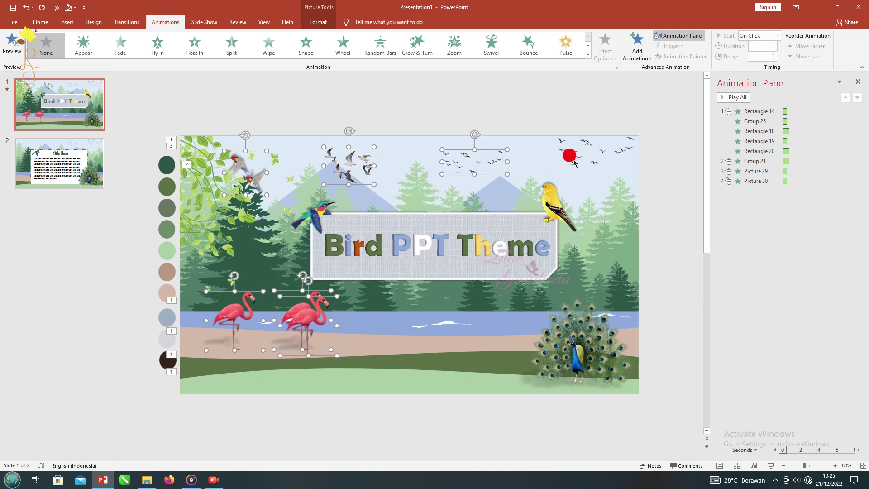
pyautogui.click(380, 45)
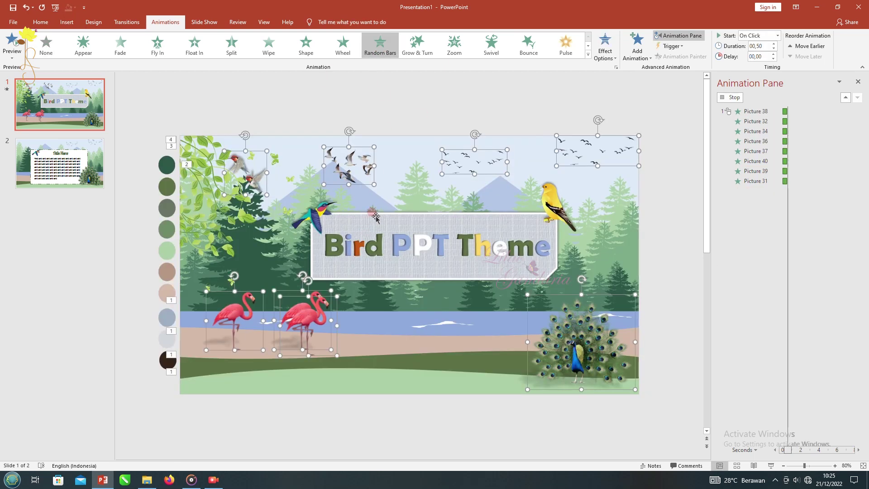
pyautogui.click(469, 51)
pyautogui.click(417, 45)
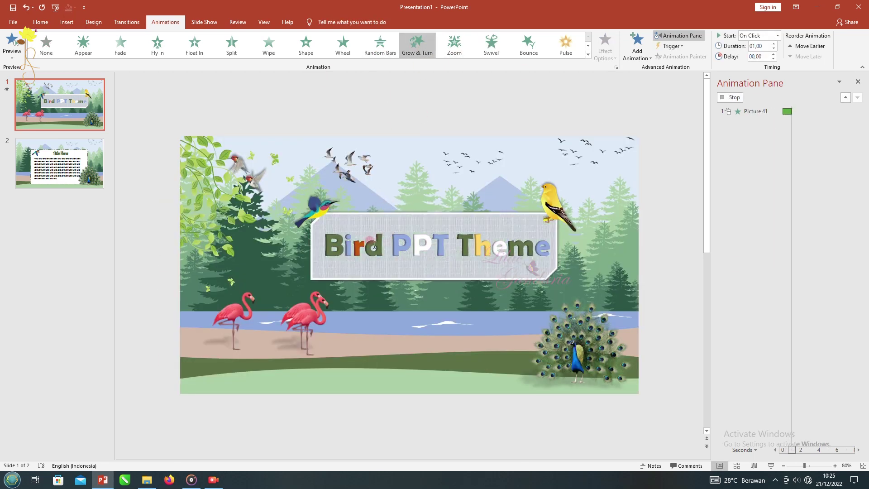
# Animate two more pictures as step 7 and select the 'Bird PPT Theme' title
pyautogui.keyDown('shift'); pyautogui.click(556, 206); pyautogui.keyUp('shift')
pyautogui.click(120, 45)
pyautogui.moveTo(448, 246); pyautogui.dragTo(388, 235)
pyautogui.click(637, 45)
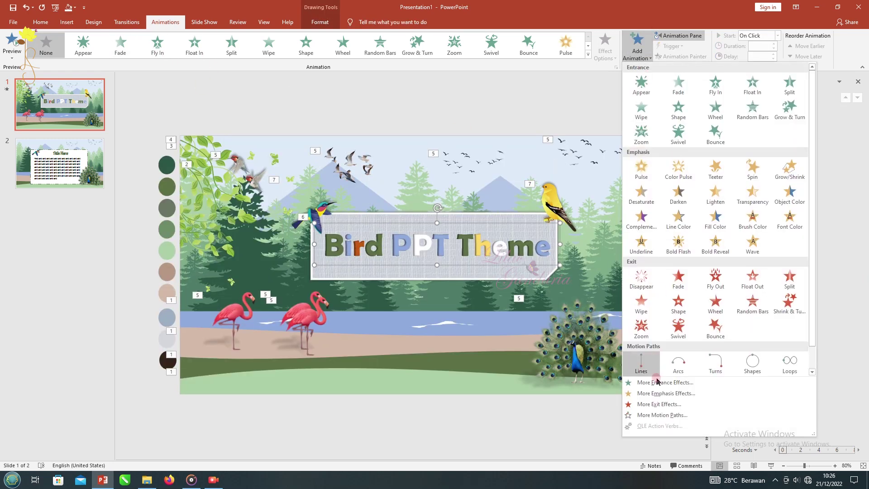
# After previewing Swivel, give the 'Bird PPT Theme' title a Float In entrance animated by letter
pyautogui.click(661, 385)
pyautogui.moveTo(442, 145); pyautogui.dragTo(700, 135)
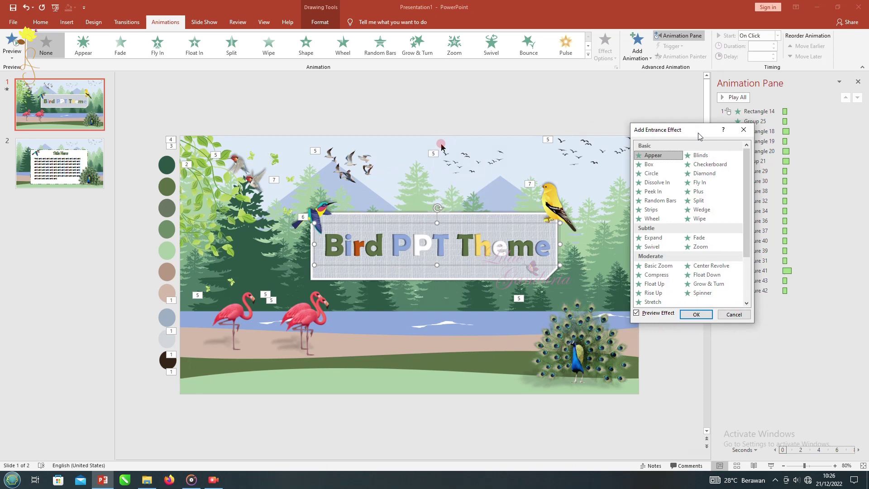
pyautogui.click(652, 247)
pyautogui.click(743, 130)
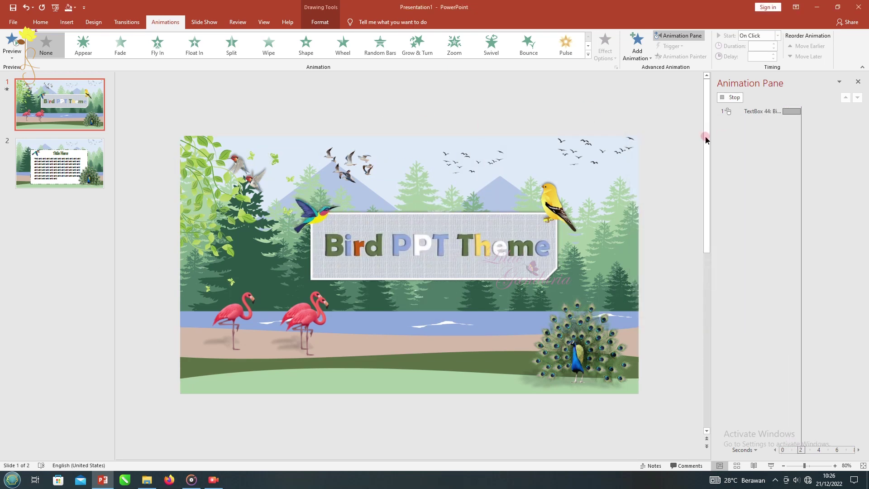
pyautogui.click(197, 50)
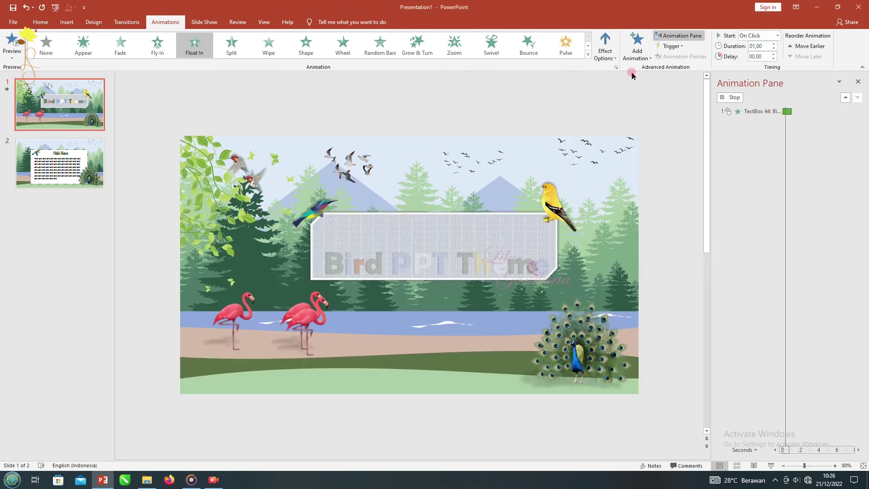
pyautogui.click(616, 67)
pyautogui.click(442, 247)
pyautogui.click(460, 298)
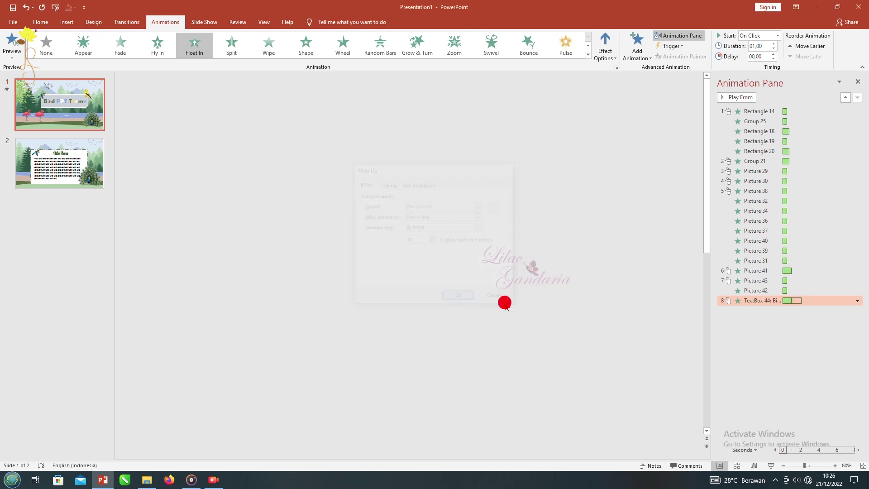
# Add a Teeter emphasis to the title and adjust its text effect settings
pyautogui.click(636, 45)
pyautogui.click(716, 170)
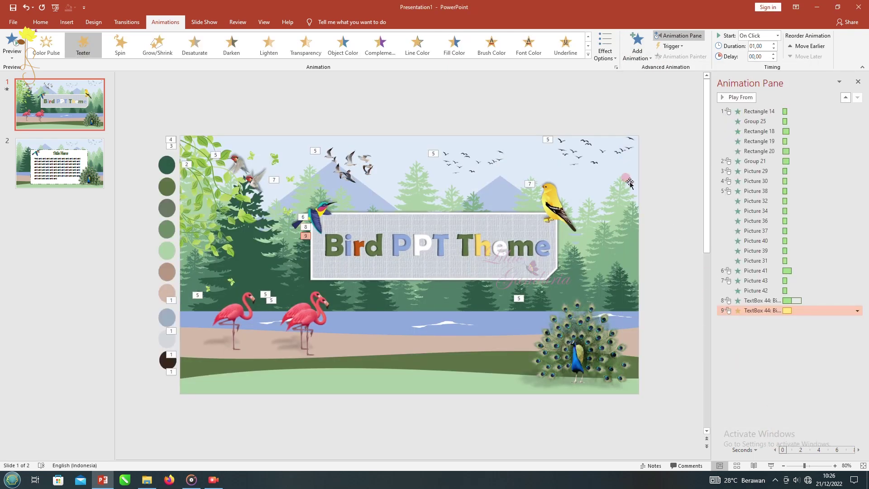
pyautogui.click(616, 67)
pyautogui.click(437, 270)
pyautogui.click(459, 298)
# On slide 2, give the 'Title Here' heading a Split entrance
pyautogui.click(60, 163)
pyautogui.click(409, 212)
pyautogui.click(236, 47)
# Give the slide 2 body text a Random Bars entrance that animates by word
pyautogui.click(317, 229)
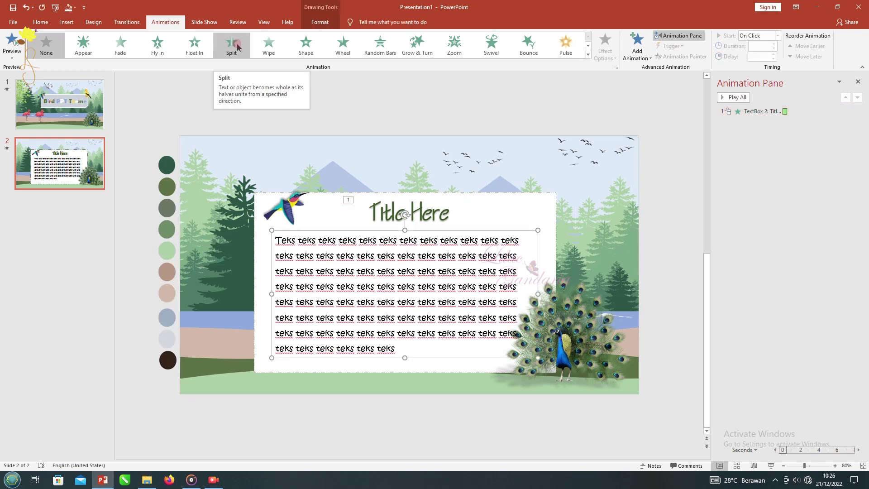
pyautogui.click(381, 45)
pyautogui.click(616, 67)
pyautogui.click(428, 249)
pyautogui.click(414, 264)
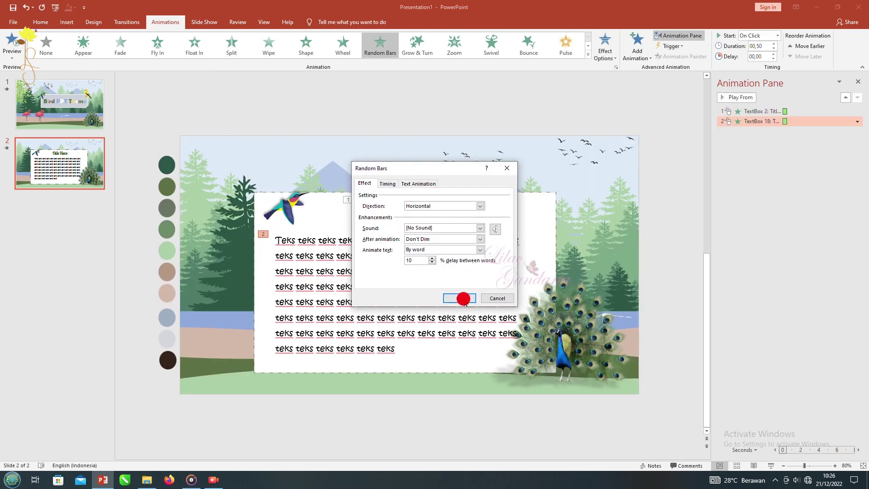
pyautogui.click(459, 298)
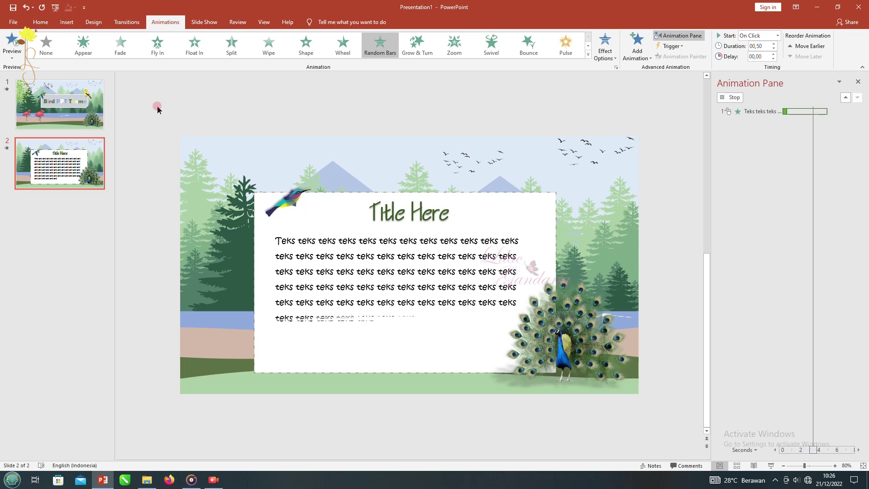
# Give slide 2 a transition, trying Morph and then Drape, and close the Animation Pane
pyautogui.click(126, 22)
pyautogui.click(83, 45)
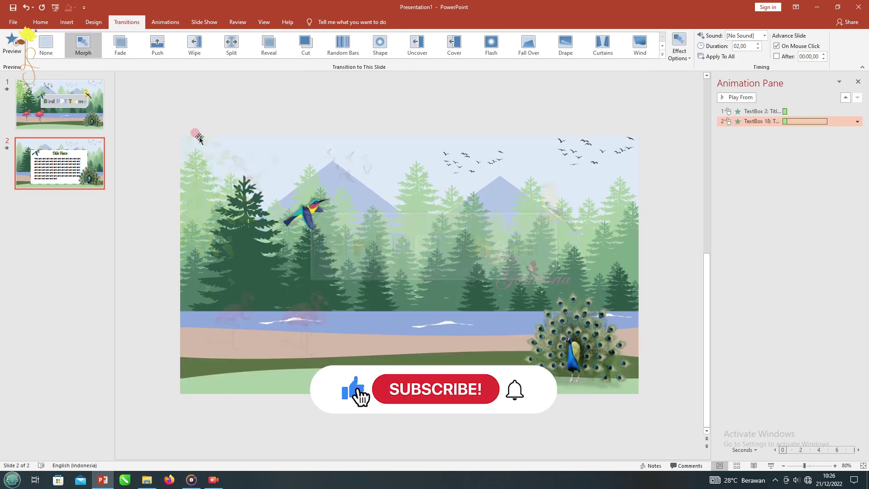
pyautogui.click(566, 44)
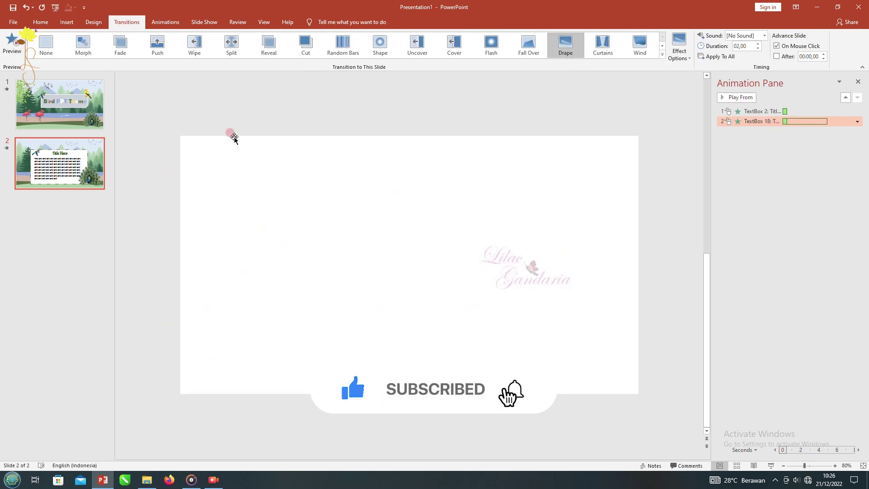
pyautogui.click(857, 82)
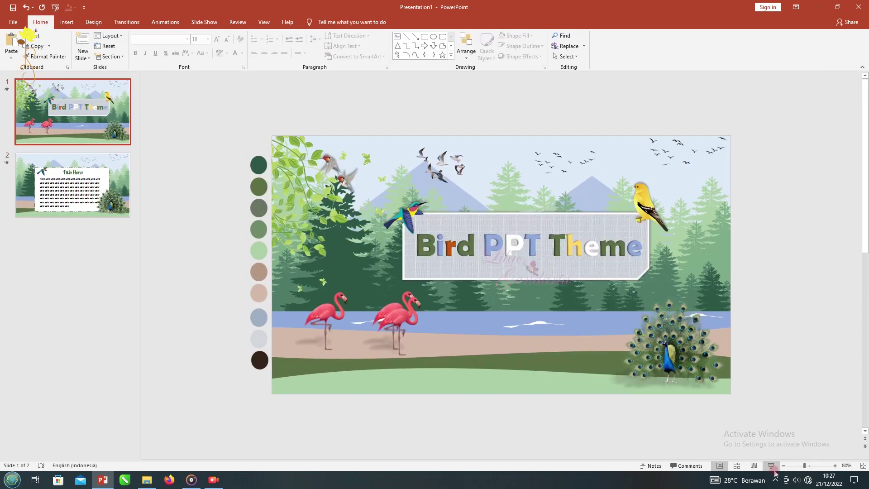
pyautogui.press('F5')
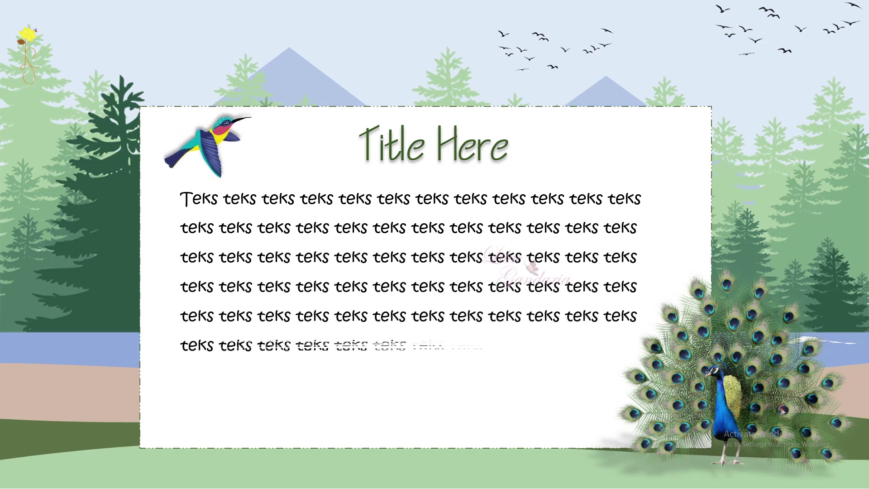
pyautogui.click(783, 410)
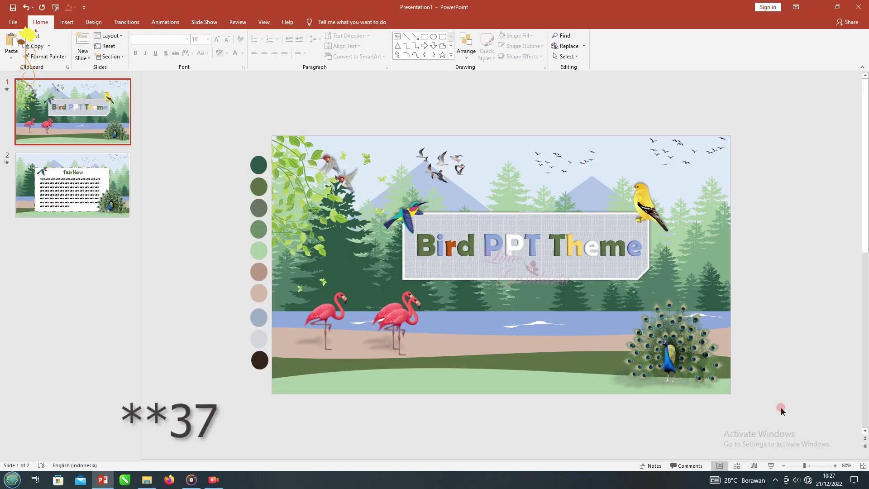